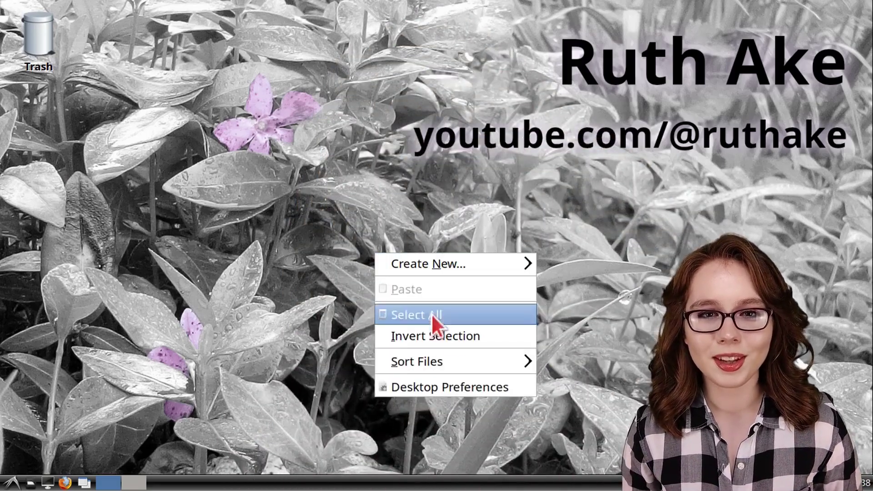
# Step: Set the desktop wallpaper mode to 'Fill with background color only' and bring up its Pick a Color chooser
pyautogui.click(522, 386)
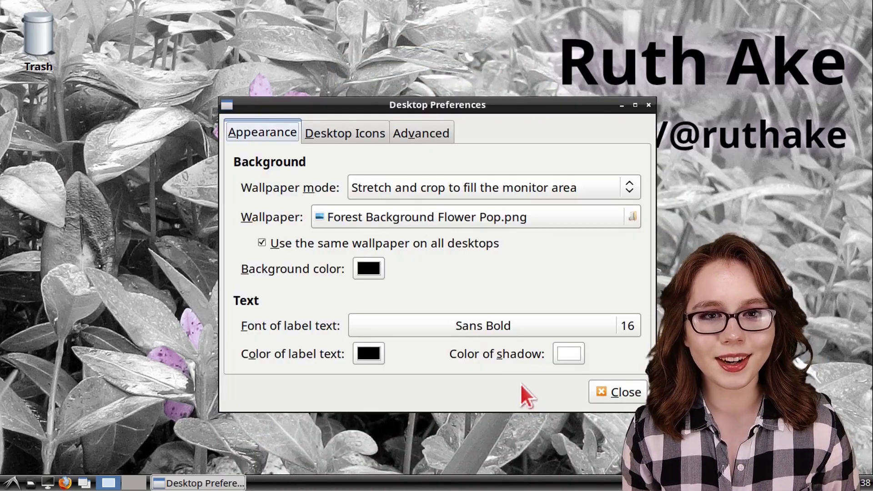
pyautogui.click(464, 186)
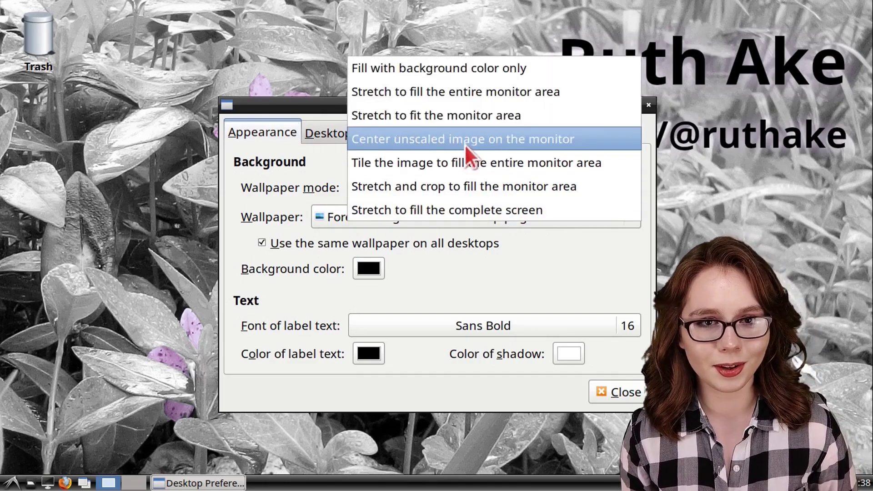
pyautogui.click(457, 67)
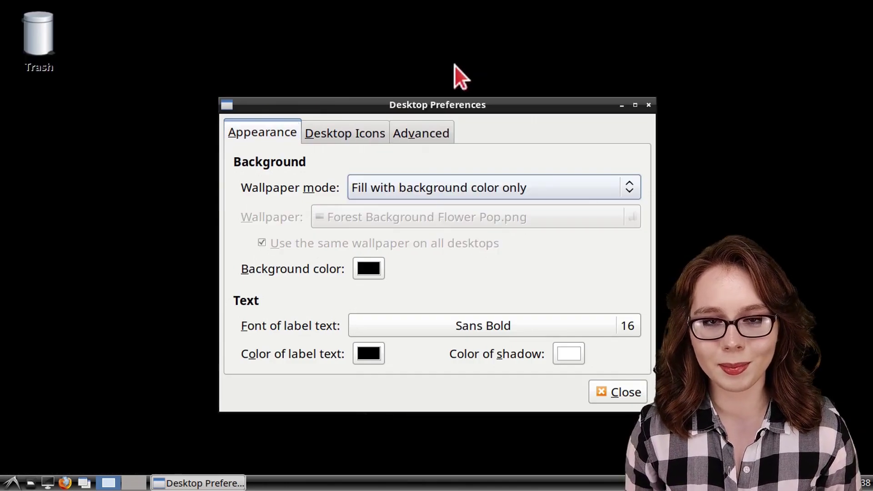
pyautogui.click(379, 268)
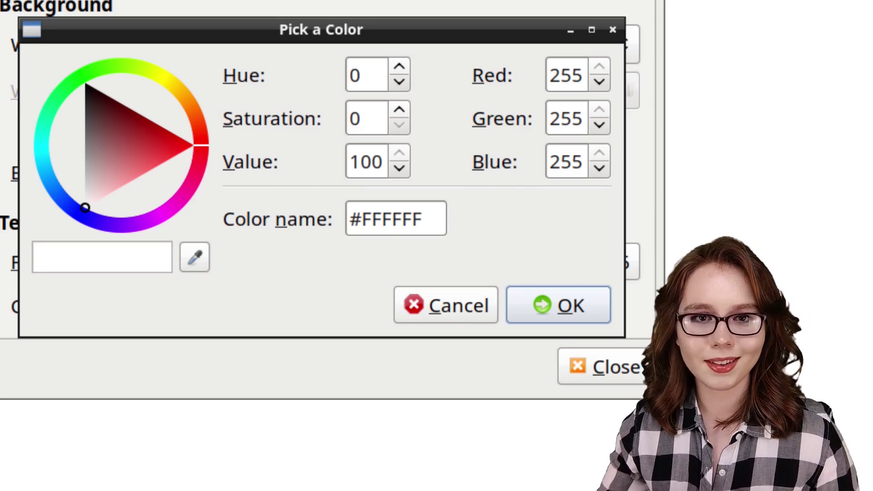
# Step: Cycle the desktop background through red, green, blue, yellow and magenta, ending on cyan #00FFFF
pyautogui.click(194, 145)
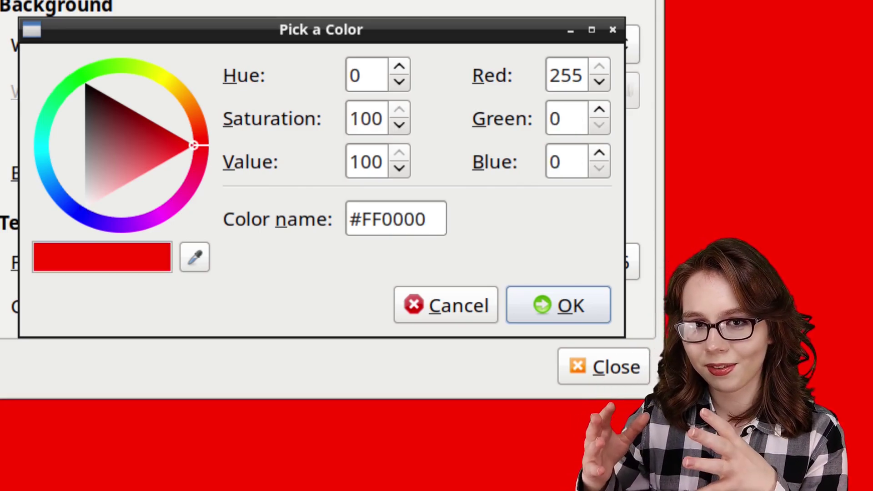
pyautogui.click(80, 73)
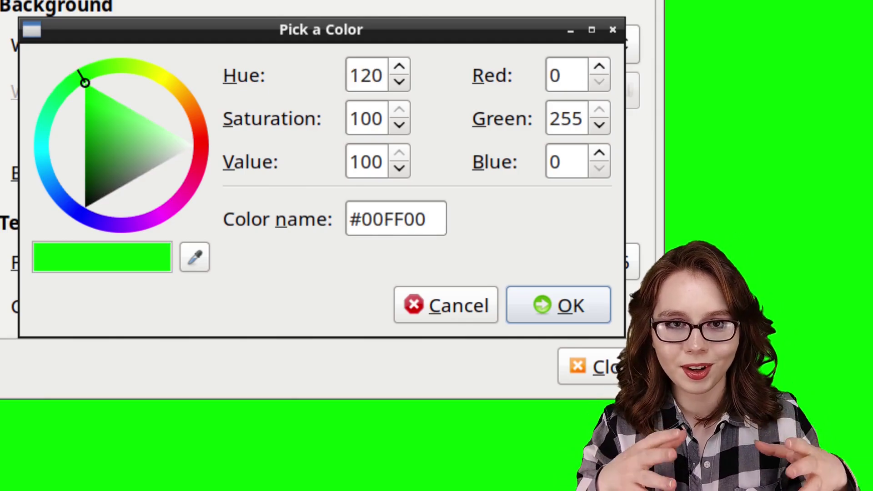
pyautogui.click(80, 213)
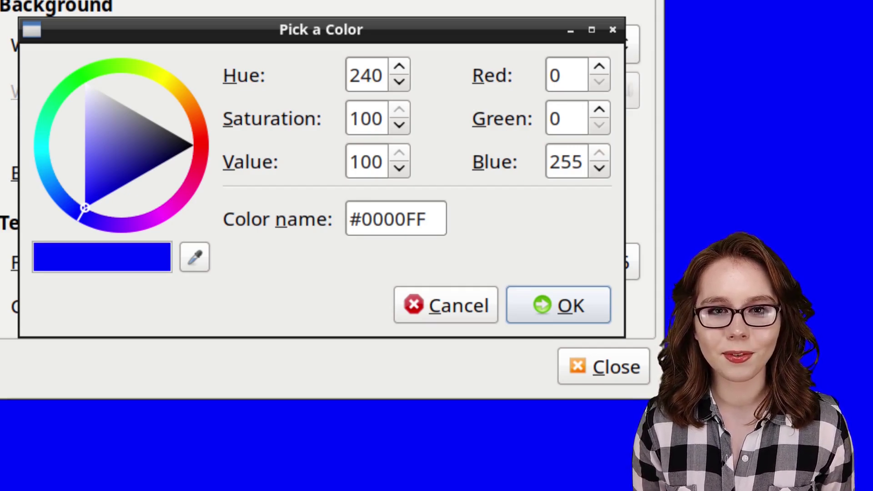
pyautogui.click(158, 80)
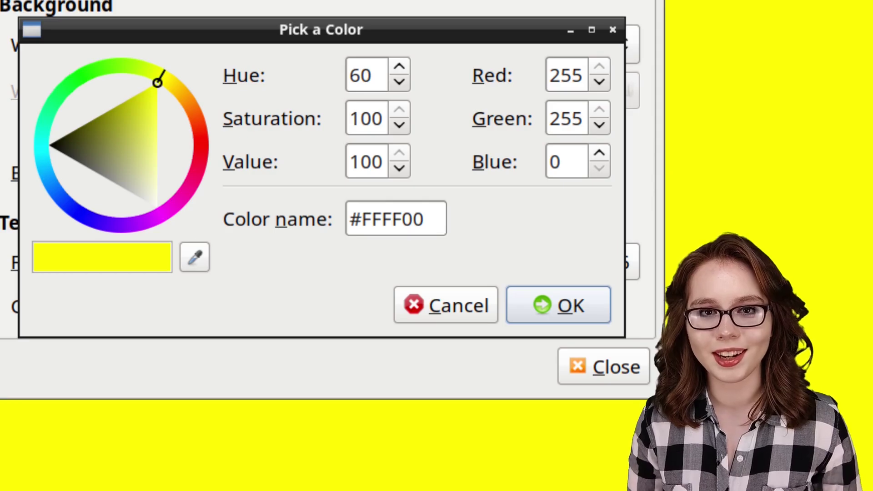
pyautogui.click(158, 209)
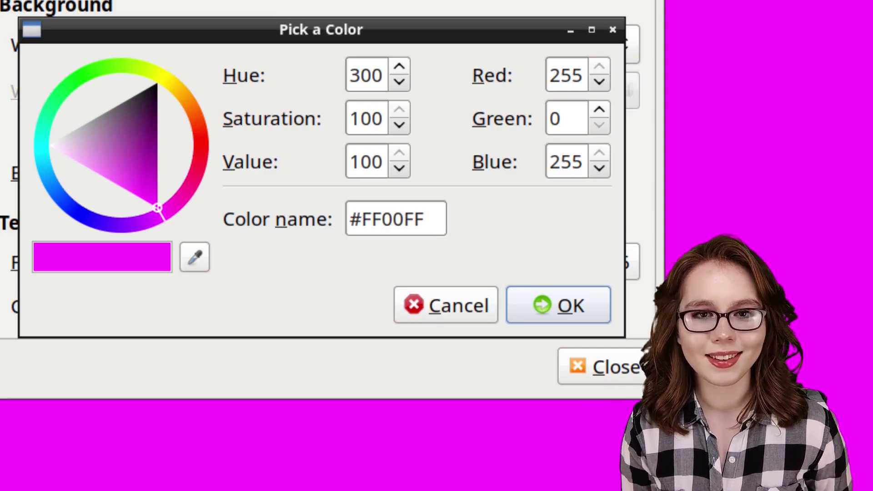
pyautogui.click(42, 146)
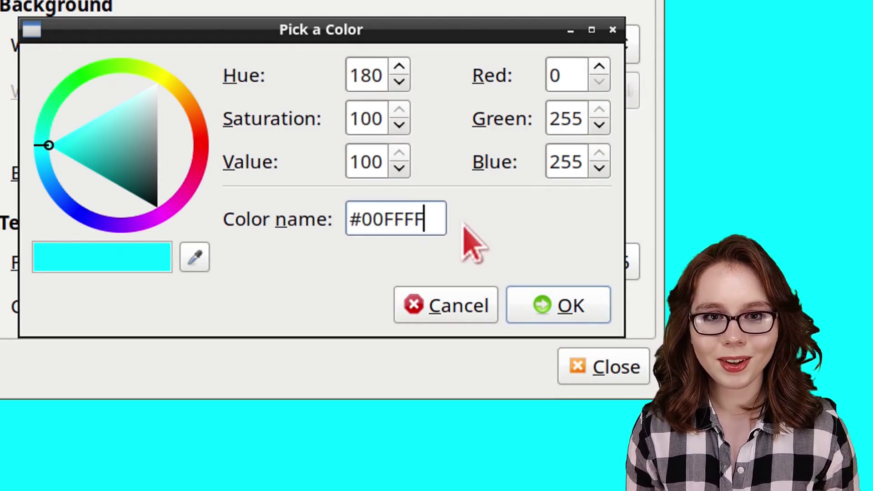
# Step: Set the background colour by name to red, then to orchid
pyautogui.tripleClick(429, 218)
pyautogui.write('red')
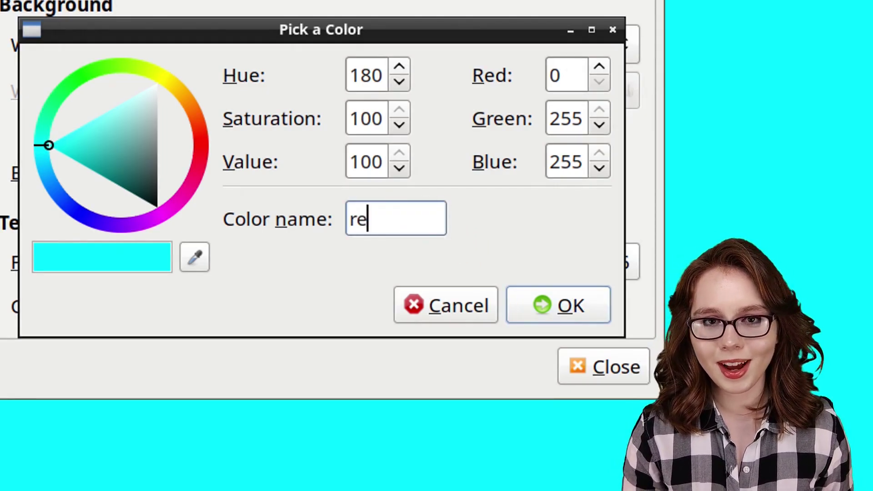
pyautogui.press('Return')
pyautogui.click(596, 318)
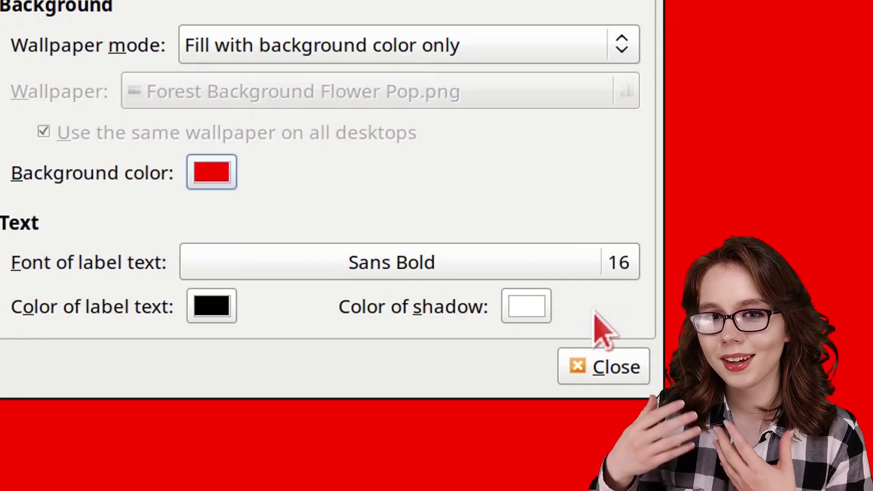
pyautogui.click(227, 175)
pyautogui.tripleClick(429, 220)
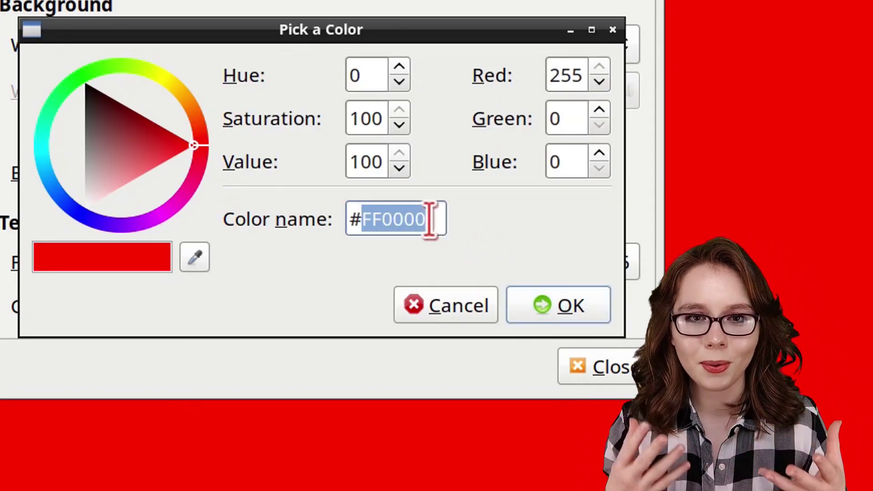
pyautogui.write('orchid')
pyautogui.press('Return')
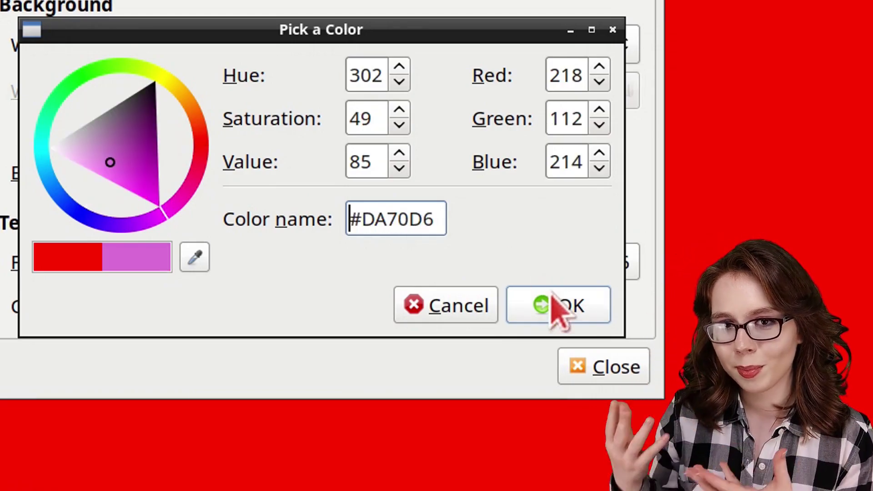
pyautogui.click(553, 303)
# Step: Change the background colour name to slateblue and confirm it
pyautogui.click(211, 171)
pyautogui.tripleClick(396, 219)
pyautogui.write('slateblue')
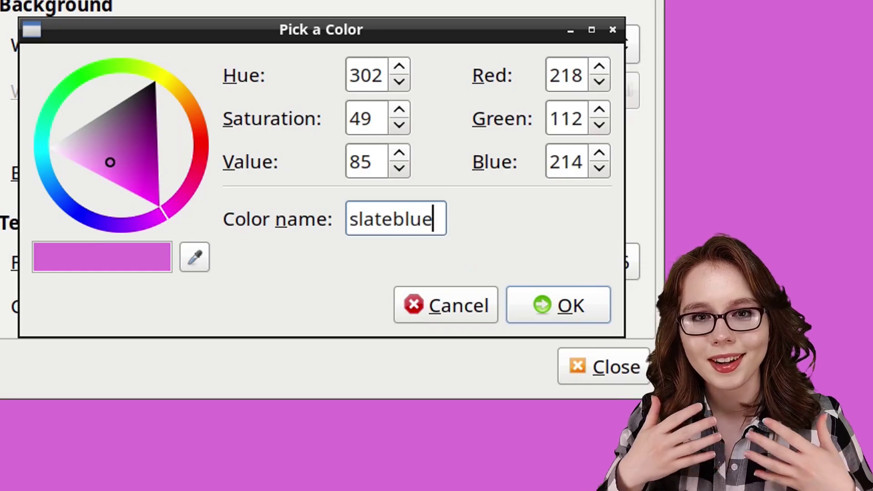
pyautogui.press('Return')
pyautogui.click(544, 300)
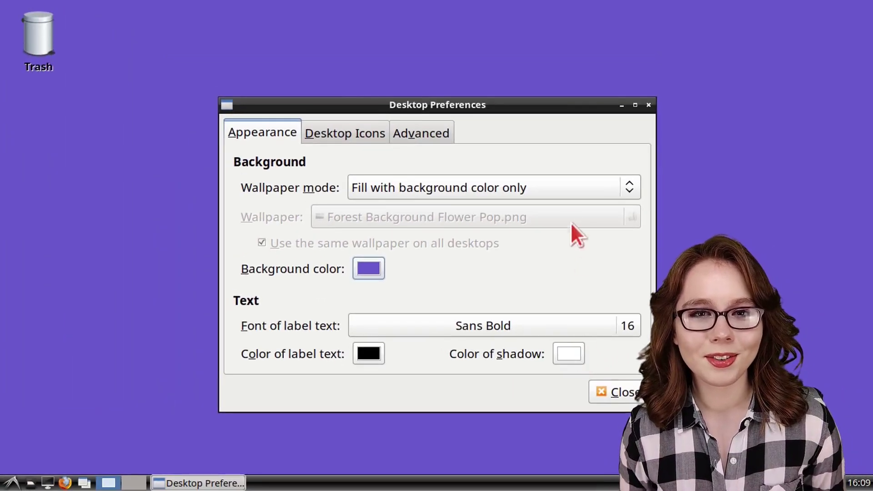
# Step: Restore the forest wallpaper in Stretch and crop mode and close Desktop Preferences
pyautogui.click(511, 49)
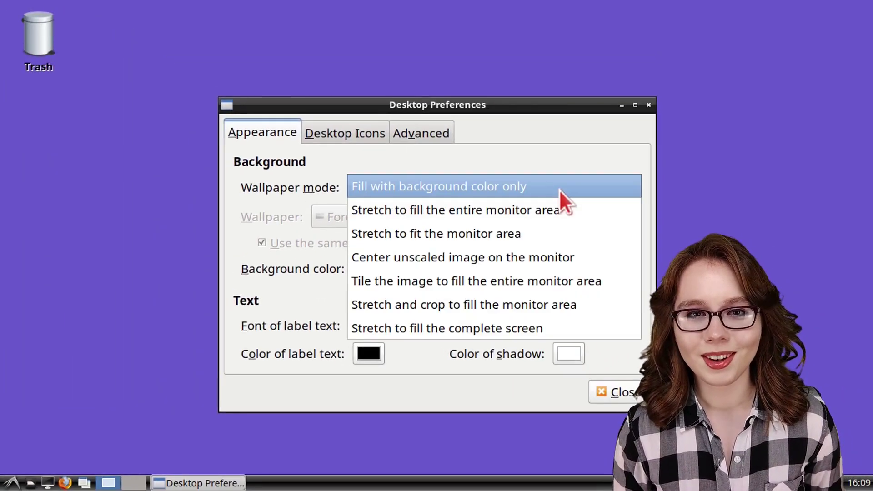
pyautogui.click(571, 303)
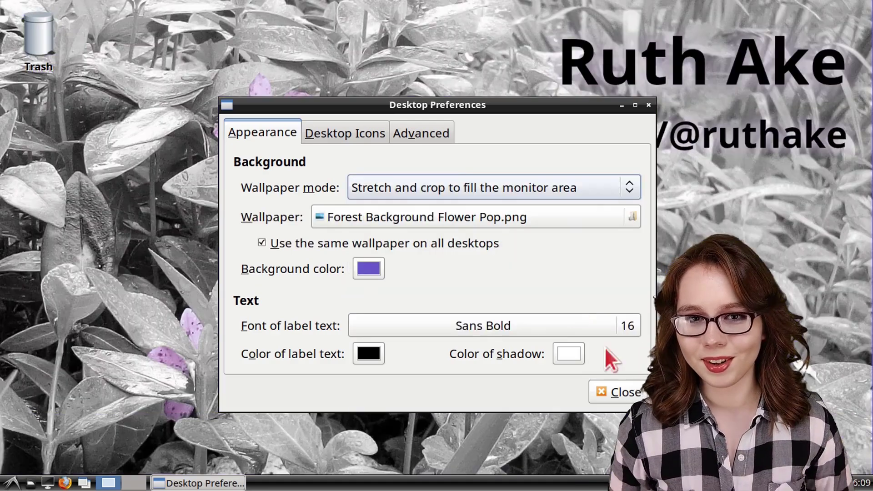
pyautogui.click(619, 393)
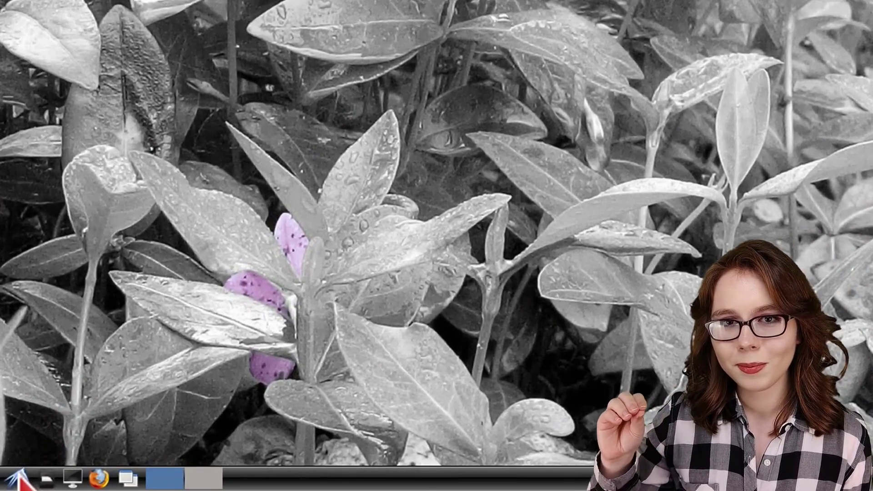
# Step: Launch Synaptic Package Manager from Preferences and reload its package list to 63500 packages
pyautogui.click(11, 483)
pyautogui.moveTo(141, 387)
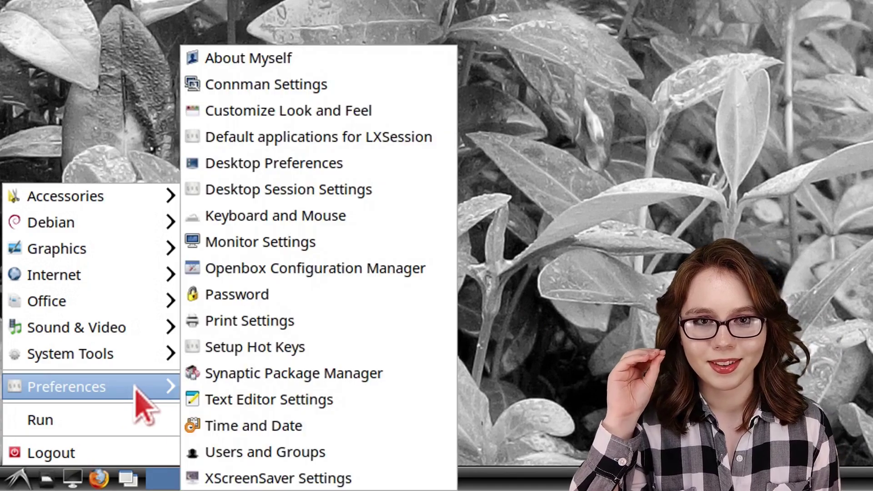
pyautogui.click(387, 378)
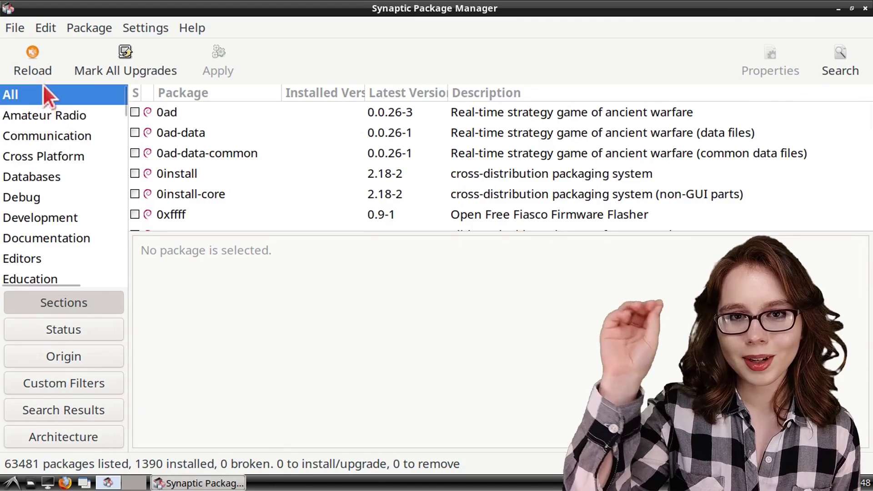
pyautogui.click(42, 77)
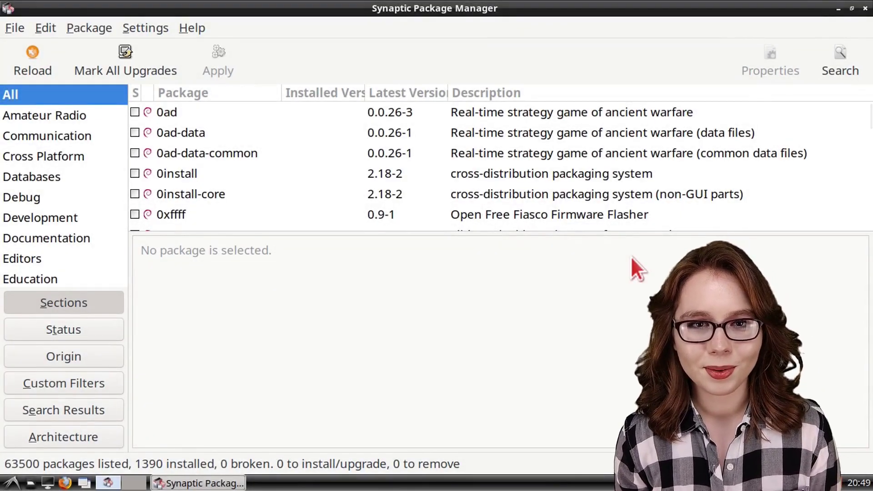
# Step: Search package names in Synaptic for 'gpick'
pyautogui.click(821, 76)
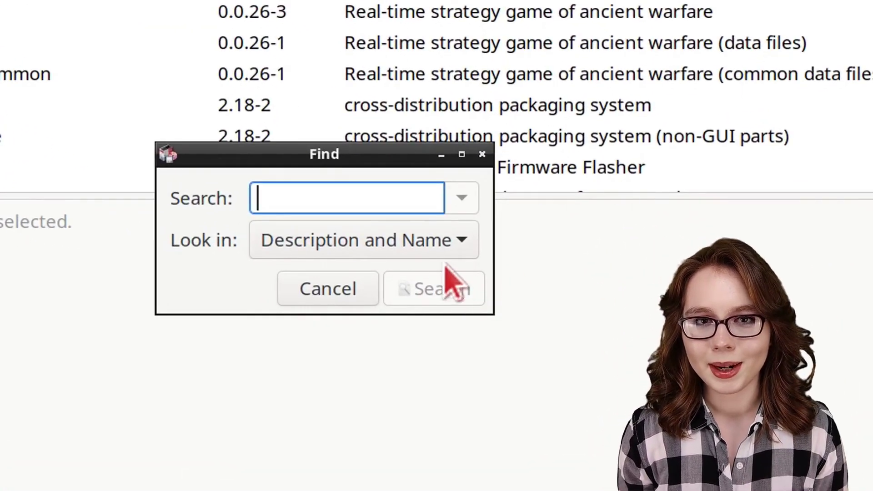
pyautogui.click(432, 248)
pyautogui.click(370, 207)
pyautogui.click(364, 200)
pyautogui.write('gpick')
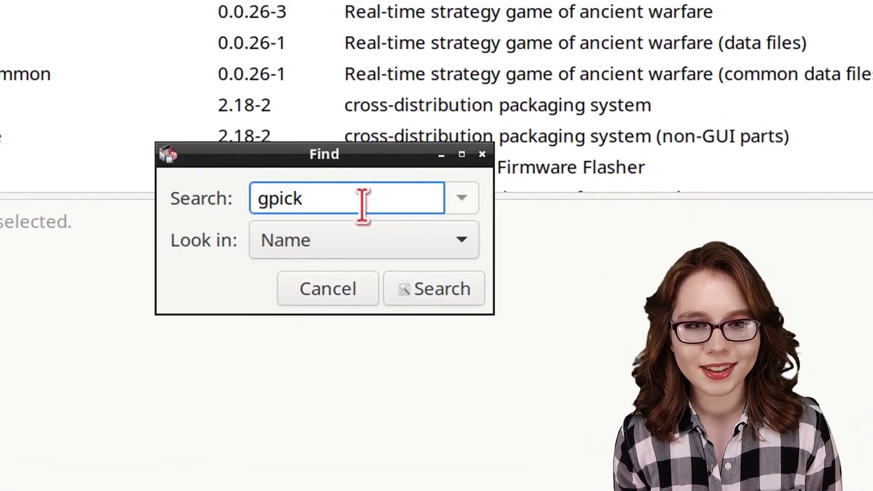
pyautogui.click(432, 291)
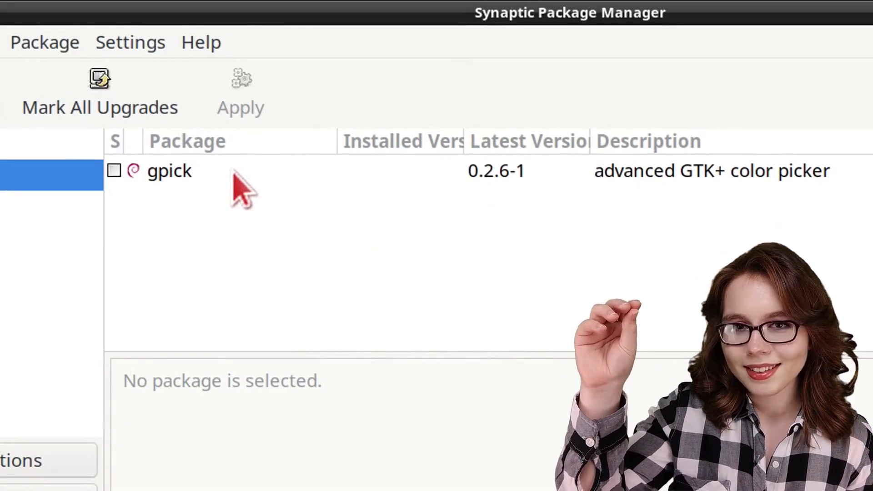
# Step: Mark gpick and its dependency liblua5.4-0 for installation and apply the changes
pyautogui.rightClick(234, 174)
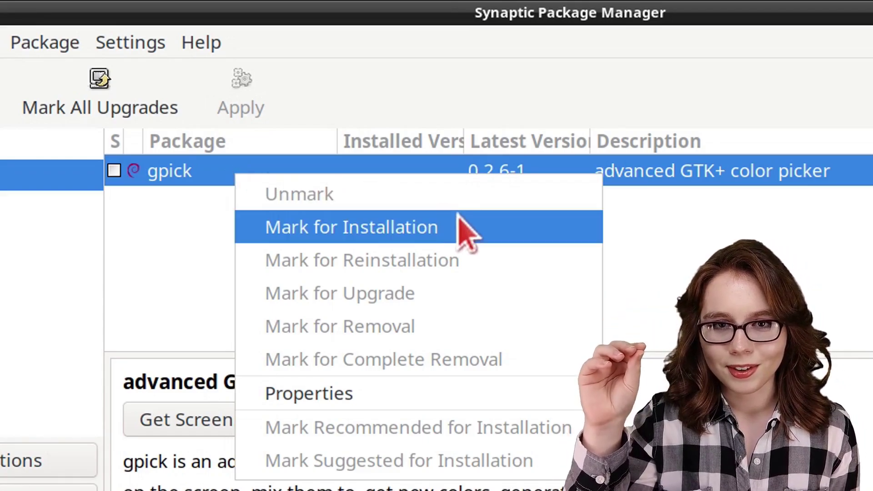
pyautogui.click(458, 214)
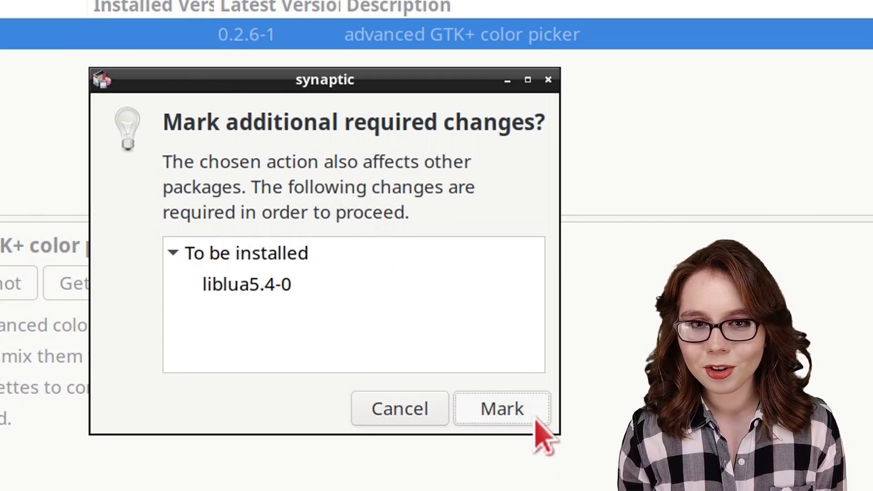
pyautogui.click(536, 421)
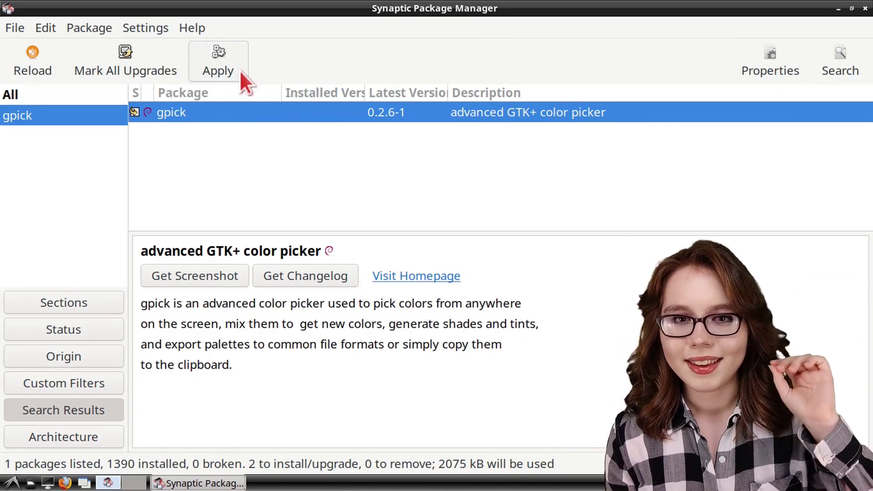
pyautogui.click(239, 70)
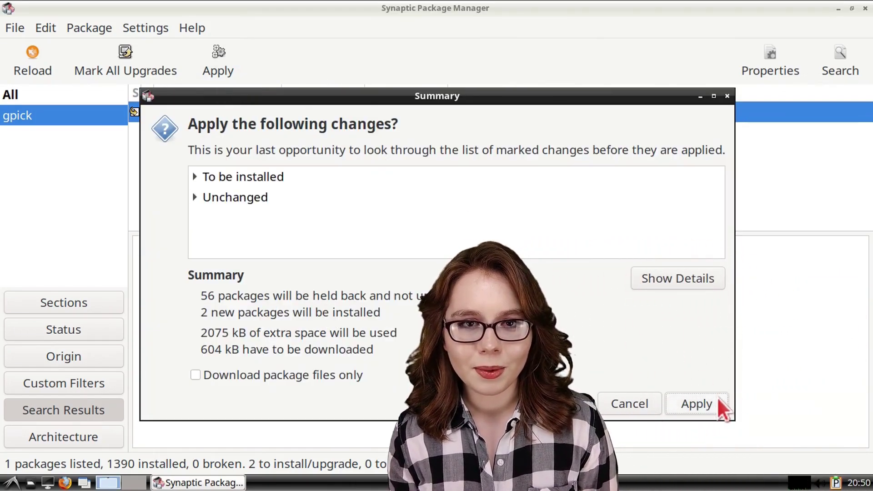
pyautogui.click(718, 398)
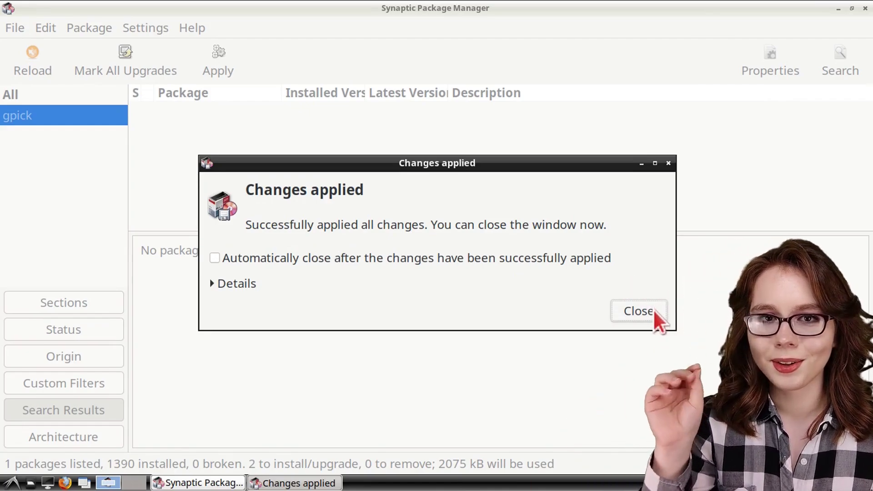
pyautogui.click(638, 311)
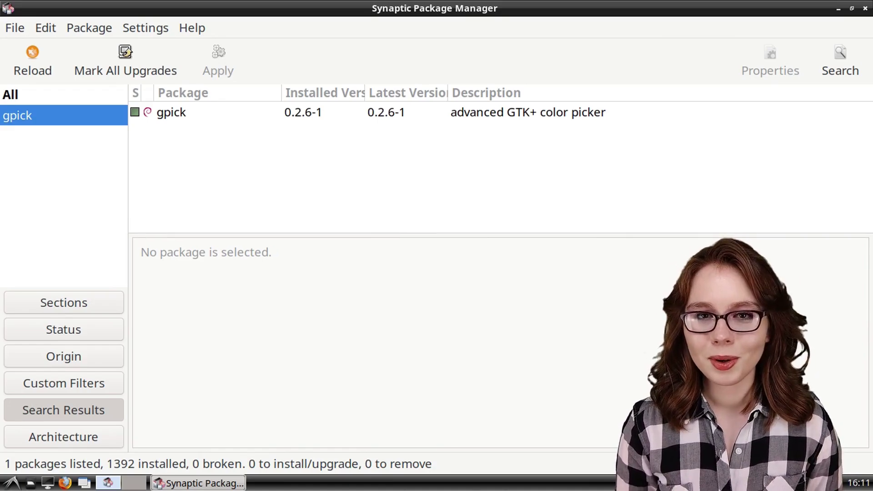
pyautogui.click(21, 31)
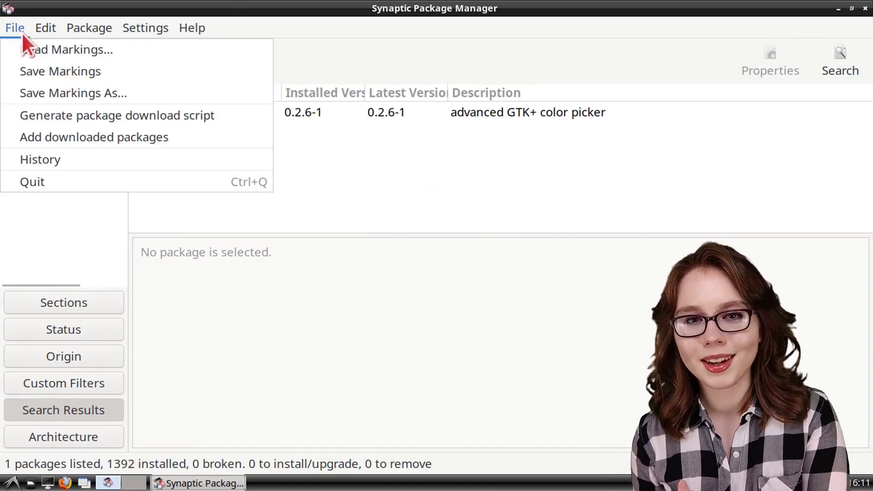
# Step: Quit Synaptic and bring up Properties for the Graphics > Gpick launcher
pyautogui.click(73, 180)
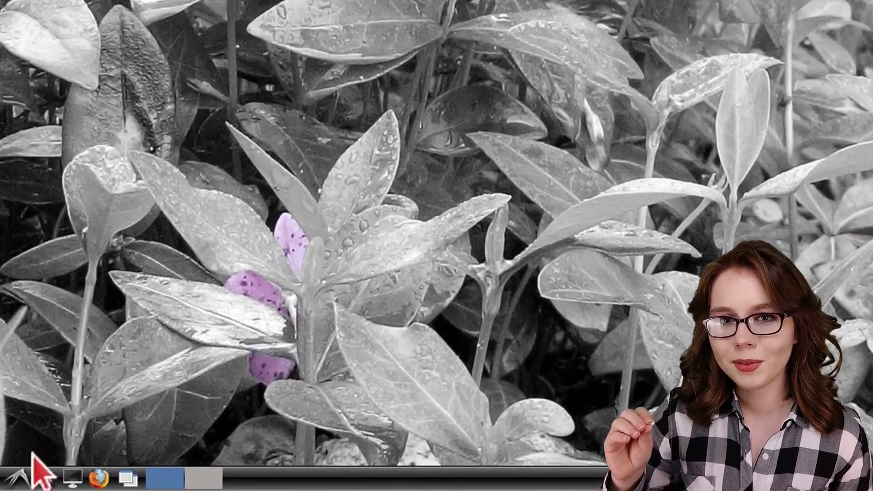
pyautogui.click(16, 479)
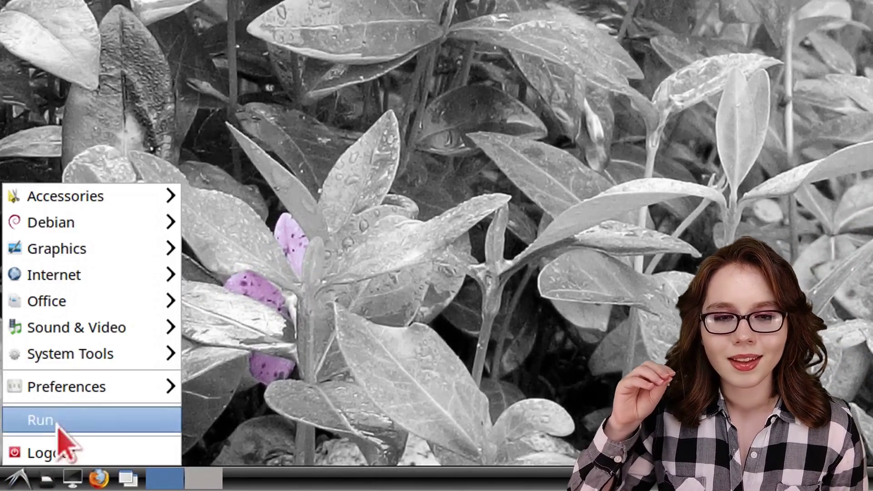
pyautogui.moveTo(138, 250)
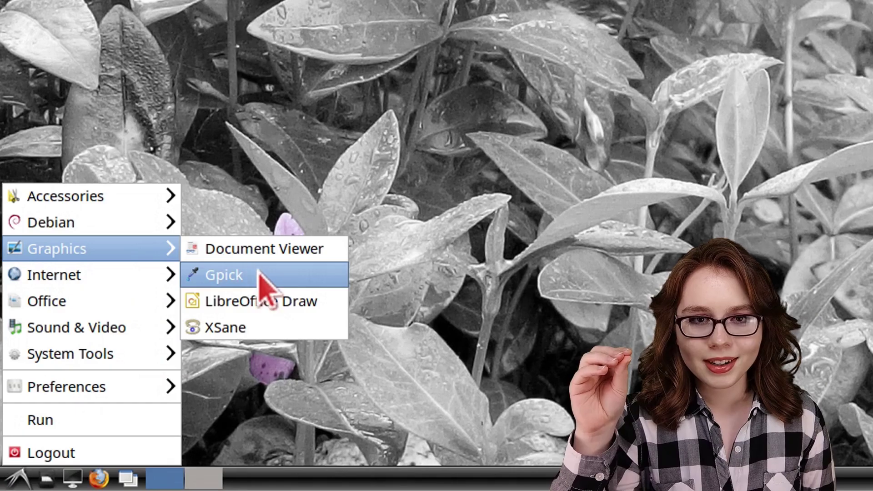
pyautogui.rightClick(259, 272)
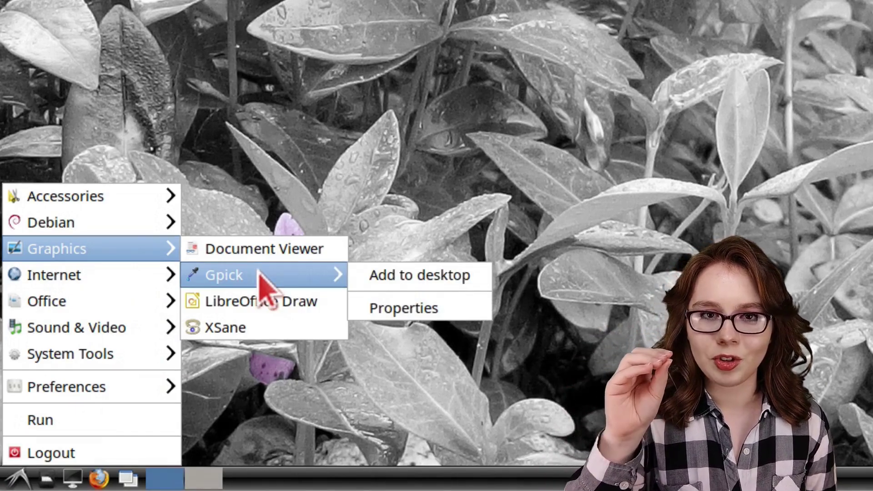
pyautogui.click(463, 302)
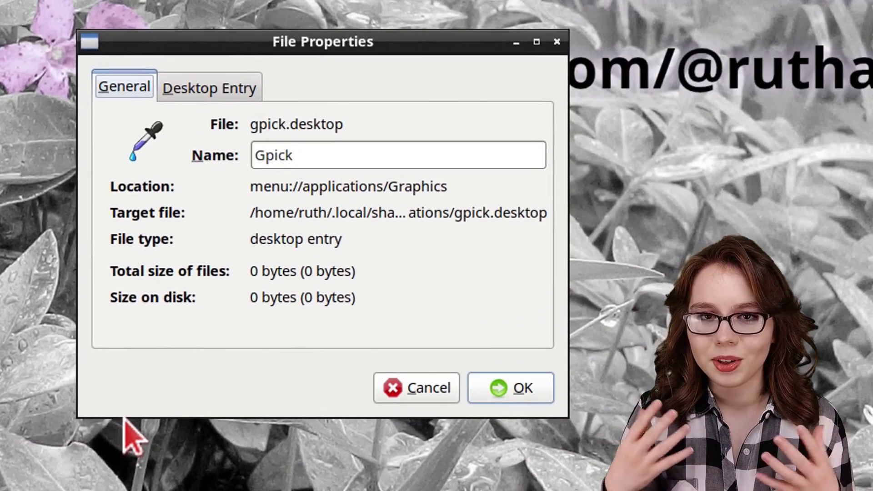
# Step: Prefix the Gpick launcher command with 'env GDK_BACKEND=x11' and save the entry
pyautogui.click(206, 98)
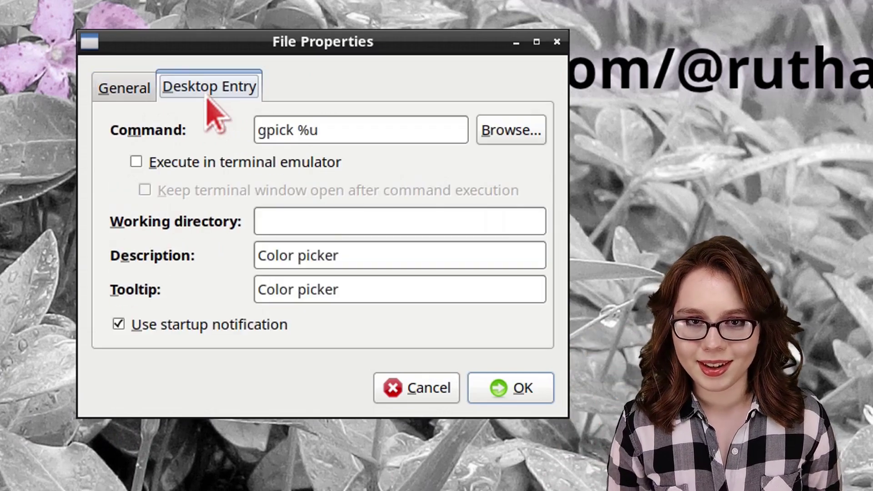
pyautogui.click(256, 130)
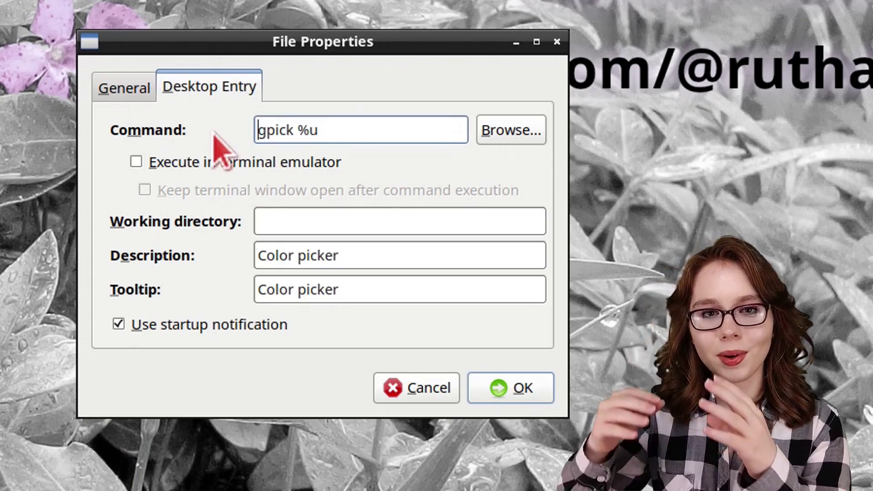
pyautogui.write('env GDK_BACKEND=x11')
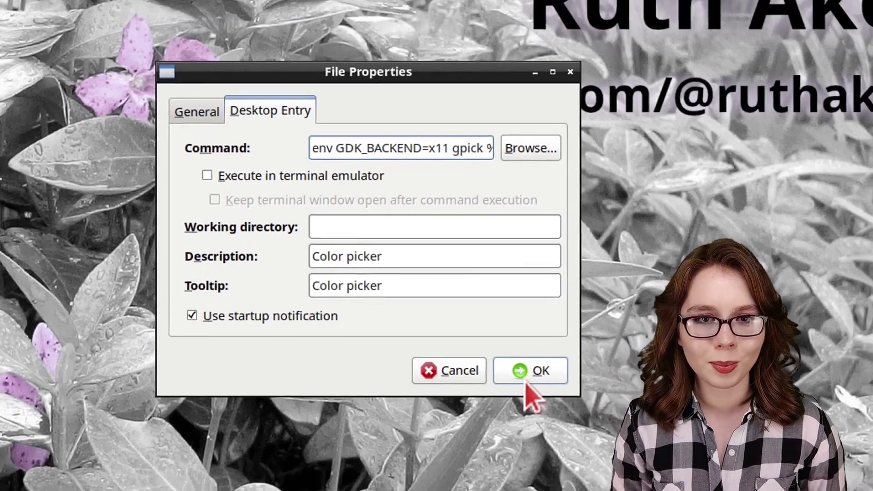
pyautogui.click(528, 379)
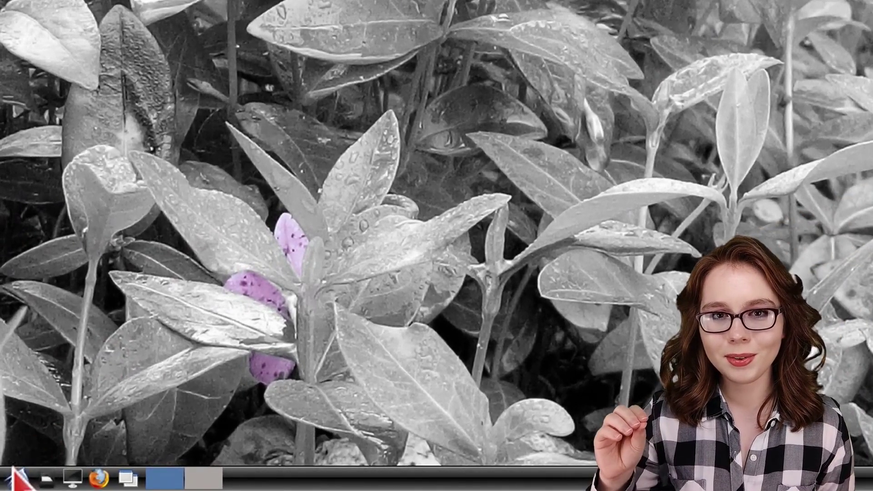
# Step: Launch Gpick and pick the flower petal's purple #724171, named Grape, into a new palette
pyautogui.click(12, 482)
pyautogui.moveTo(101, 252)
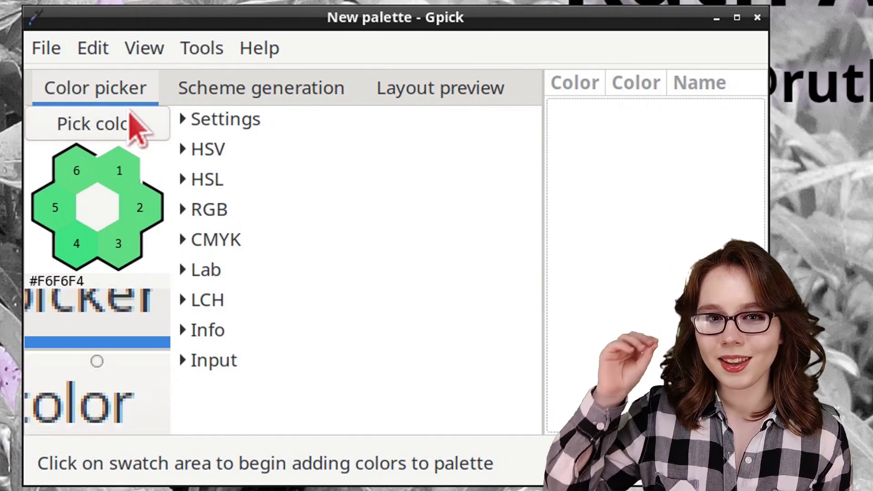
pyautogui.click(149, 129)
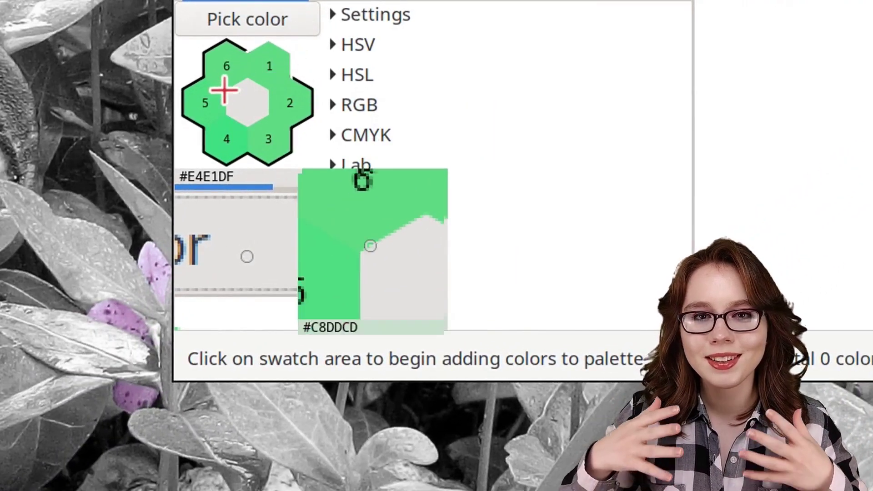
pyautogui.click(105, 311)
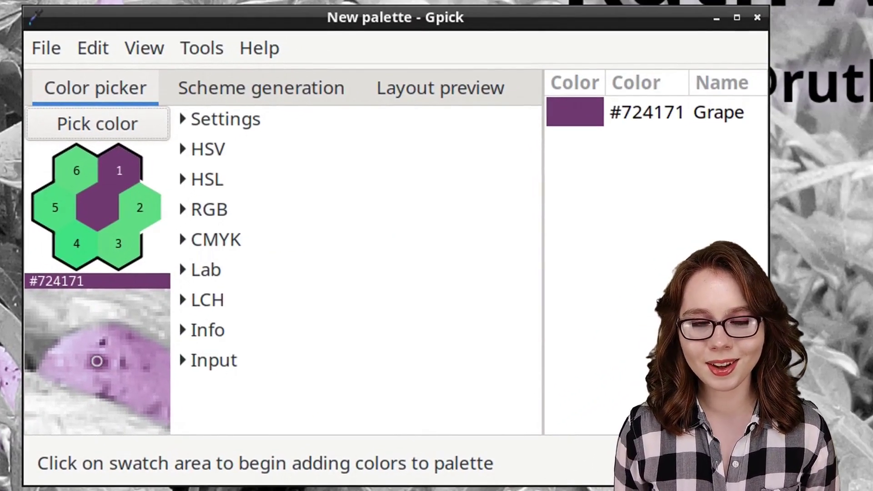
pyautogui.click(675, 124)
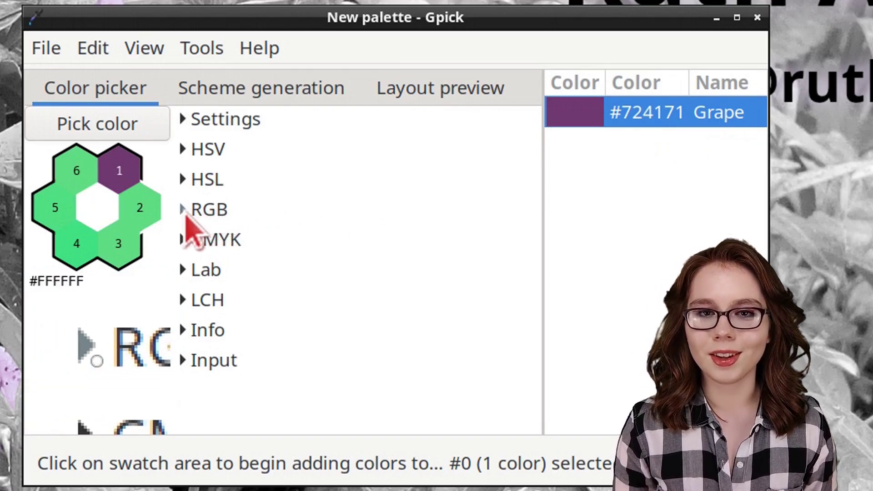
# Step: Set RGB to 238, 85, 128 and add the resulting #EE5580 Rosy pink to the palette
pyautogui.click(183, 213)
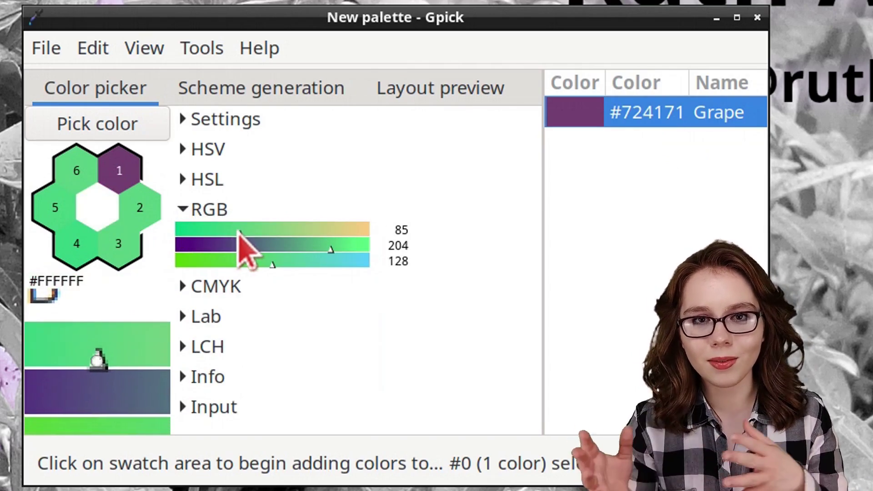
pyautogui.moveTo(239, 230)
pyautogui.mouseDown()
pyautogui.moveTo(357, 233)
pyautogui.moveTo(239, 245)
pyautogui.mouseUp()
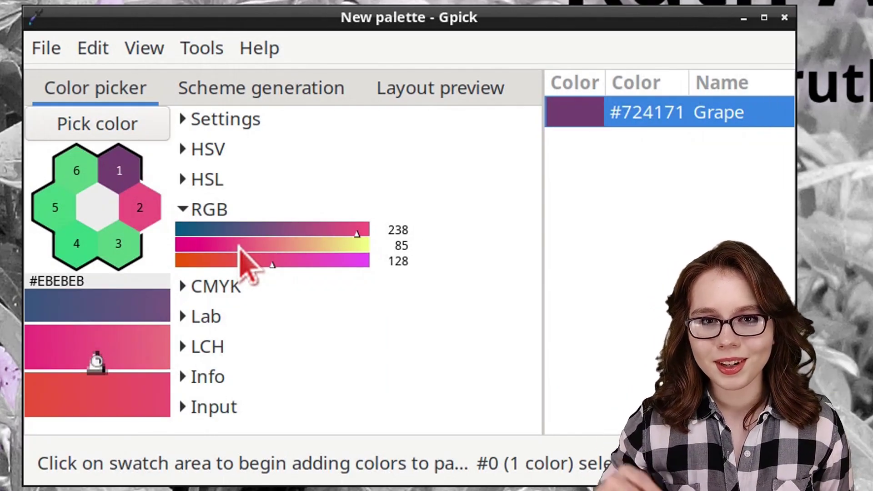
pyautogui.moveTo(141, 207); pyautogui.dragTo(592, 214)
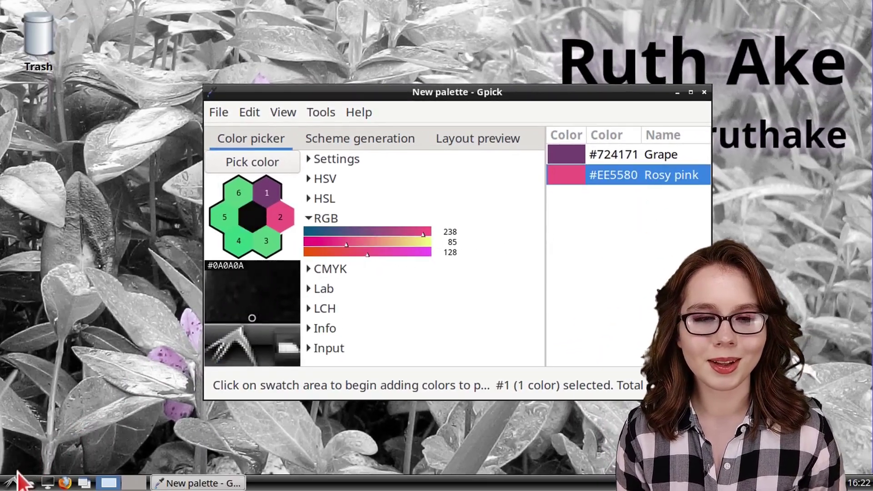
# Step: Paste Grape's hex code #724171 into a new Mousepad document, then maximize Gpick
pyautogui.click(18, 478)
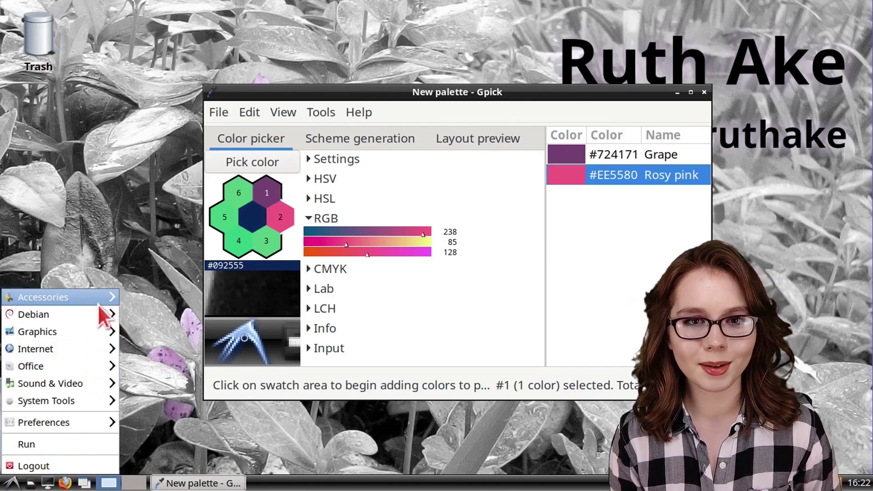
pyautogui.moveTo(68, 297)
pyautogui.click(181, 366)
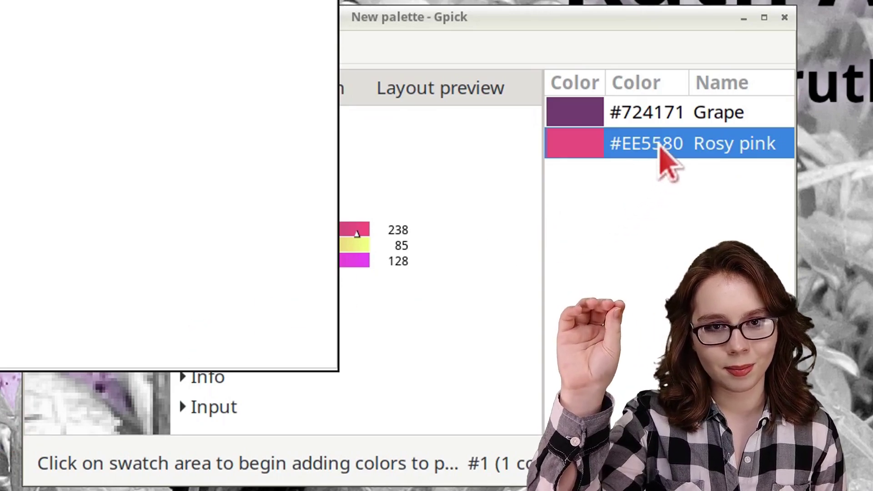
pyautogui.click(658, 123)
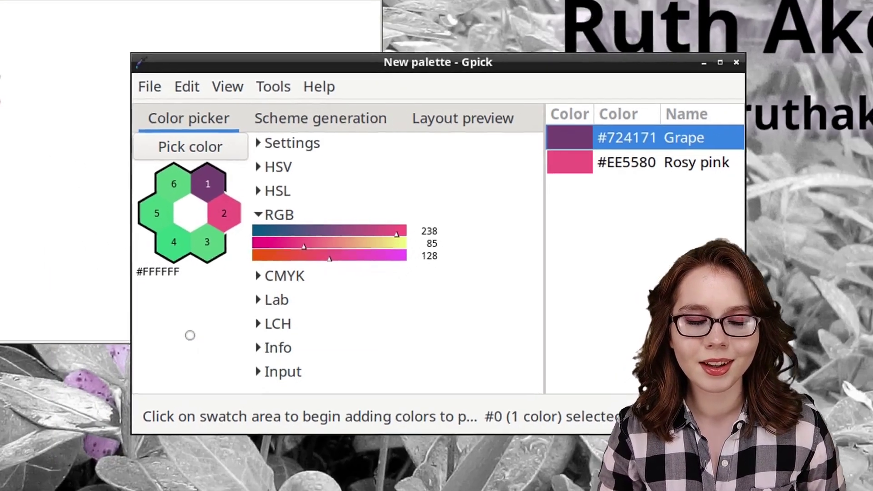
pyautogui.click(90, 113)
pyautogui.write('#724171')
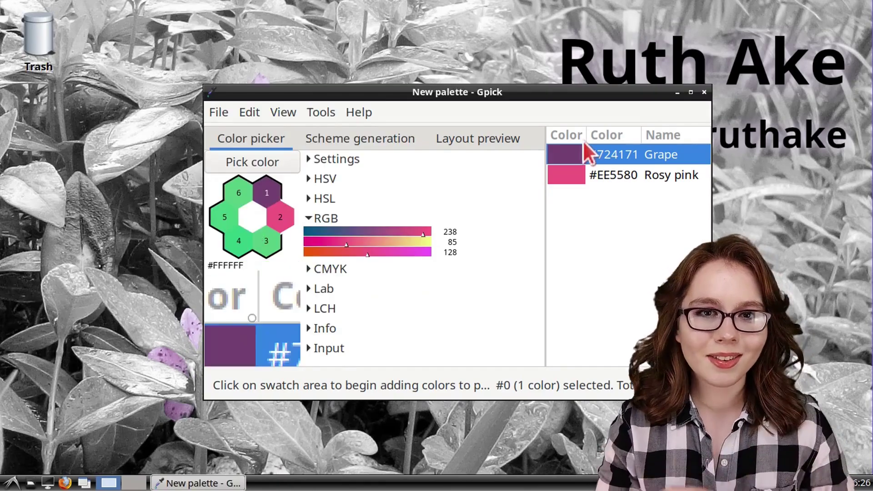
pyautogui.click(690, 92)
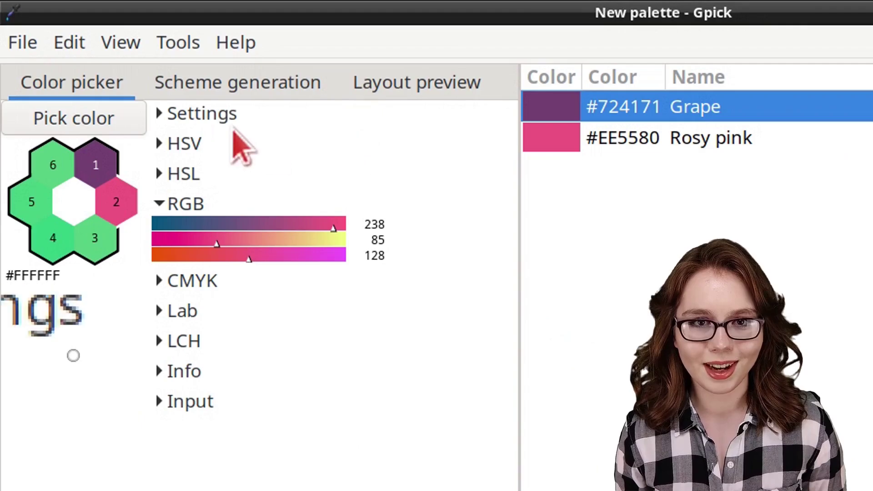
# Step: In Gpick's scheme generator, try analogous and then triadic colour schemes
pyautogui.click(230, 91)
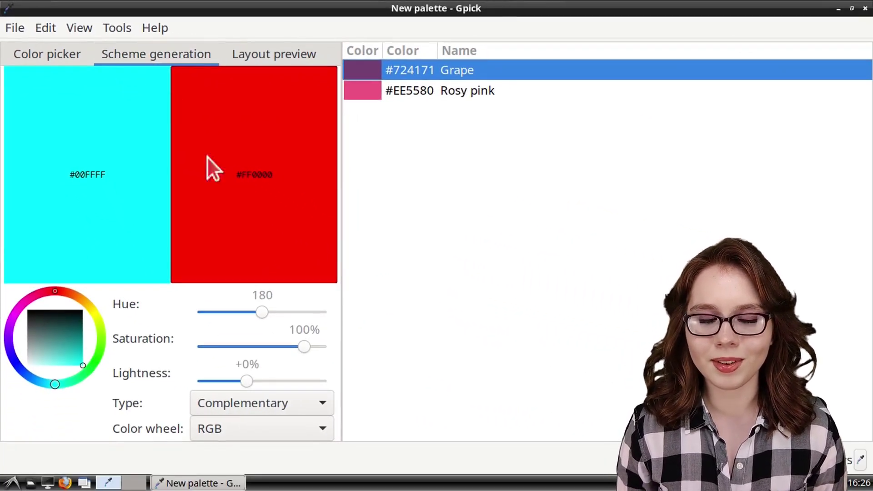
pyautogui.click(307, 406)
pyautogui.click(299, 423)
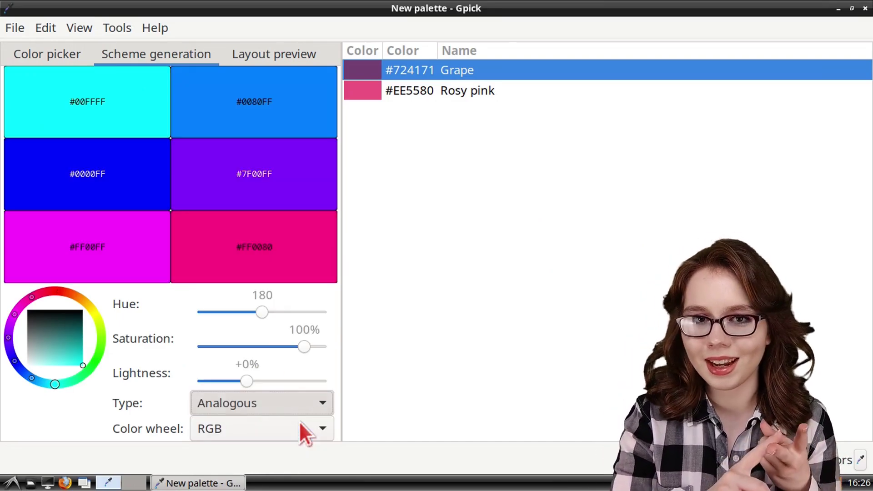
pyautogui.click(298, 412)
pyautogui.click(286, 426)
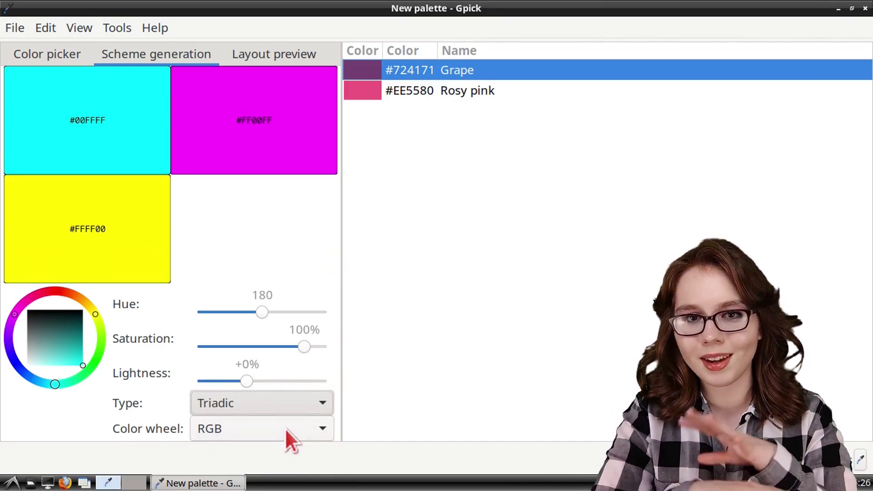
# Step: Build a complementary scheme from Grape and add its green #417242 to the palette as Pine
pyautogui.click(274, 405)
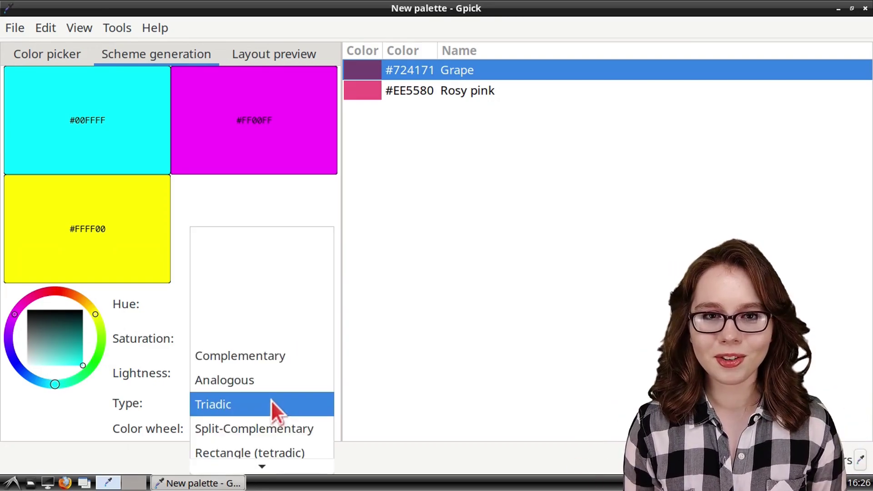
pyautogui.click(254, 359)
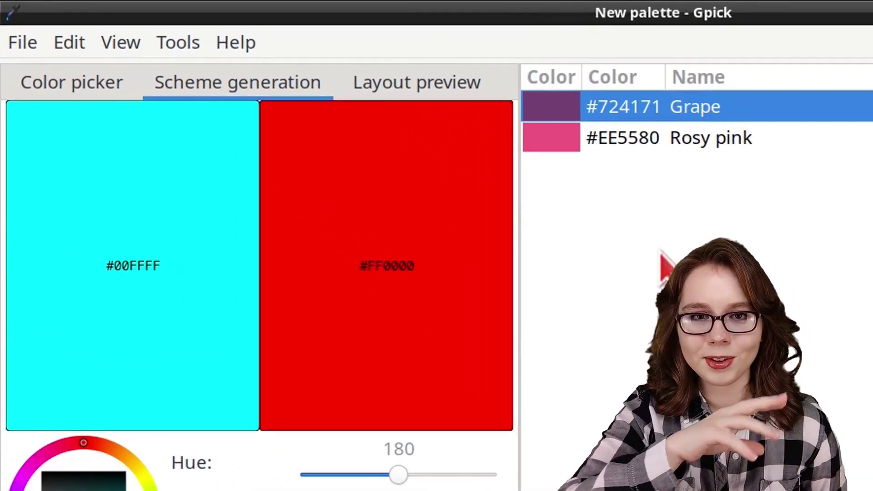
pyautogui.moveTo(647, 108); pyautogui.dragTo(221, 244)
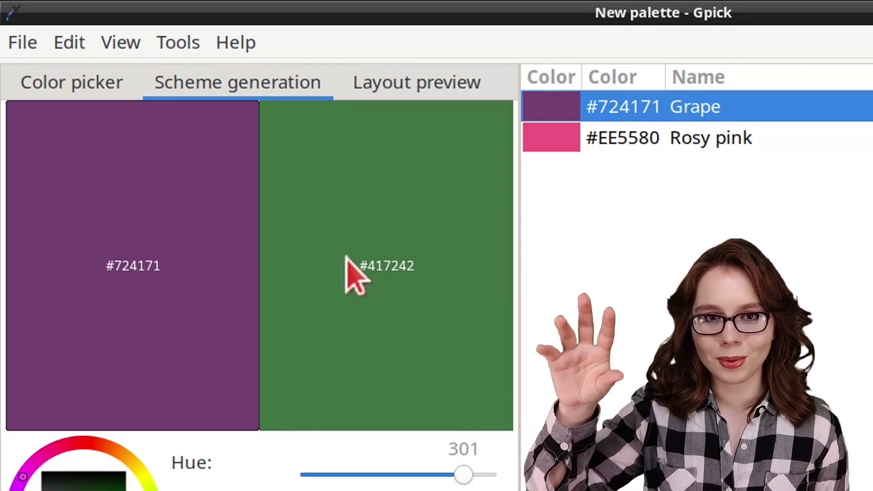
pyautogui.moveTo(348, 260); pyautogui.dragTo(626, 298)
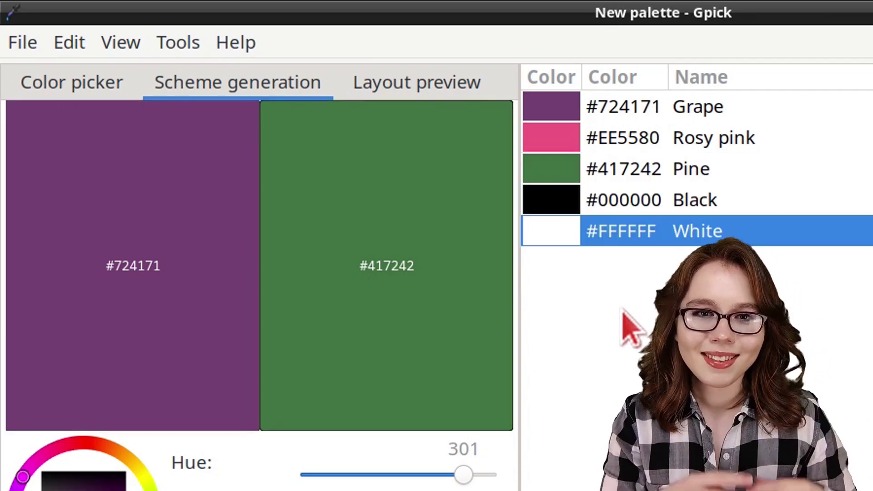
# Step: Switch the palette preview to the Webpage layout and widen the preview area
pyautogui.click(413, 99)
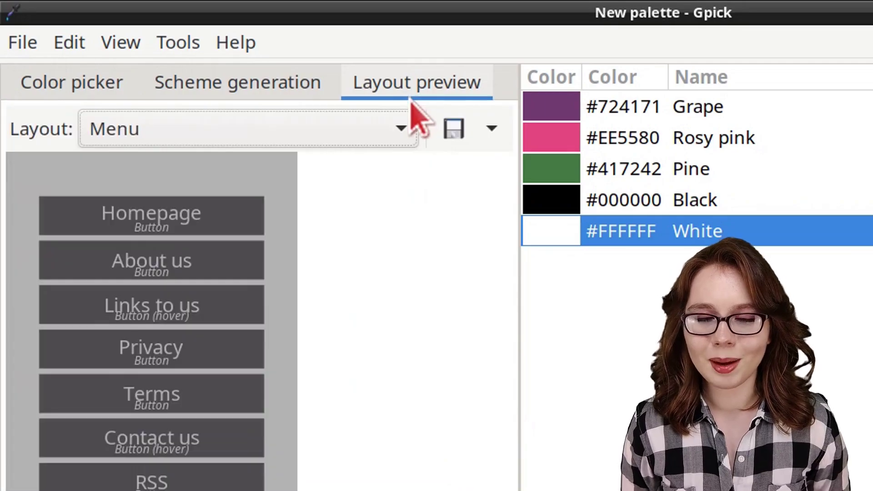
pyautogui.click(396, 130)
pyautogui.click(375, 106)
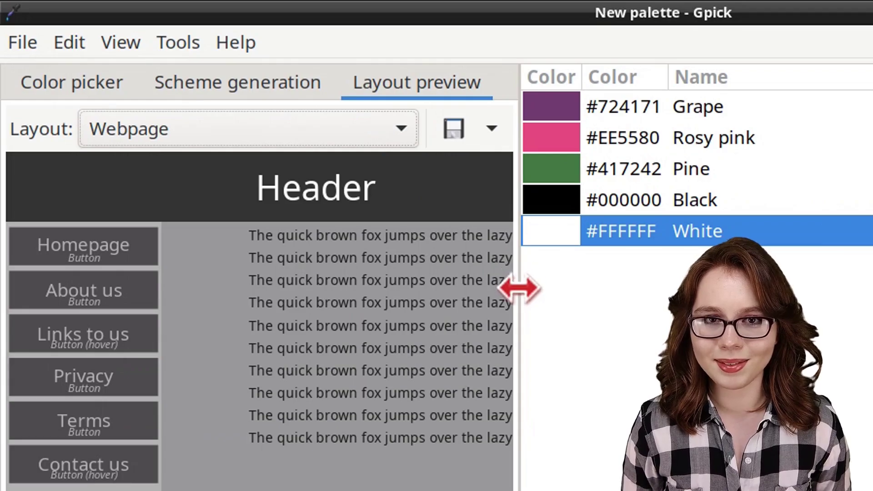
pyautogui.moveTo(518, 288); pyautogui.dragTo(646, 300)
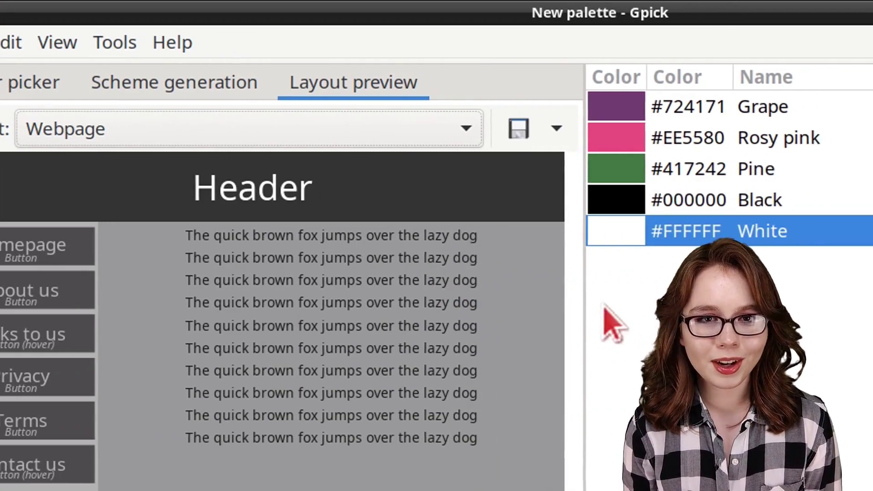
# Step: Colour the webpage Header Grape and the buttons Pine green from the palette
pyautogui.click(677, 104)
pyautogui.moveTo(595, 120); pyautogui.dragTo(94, 207)
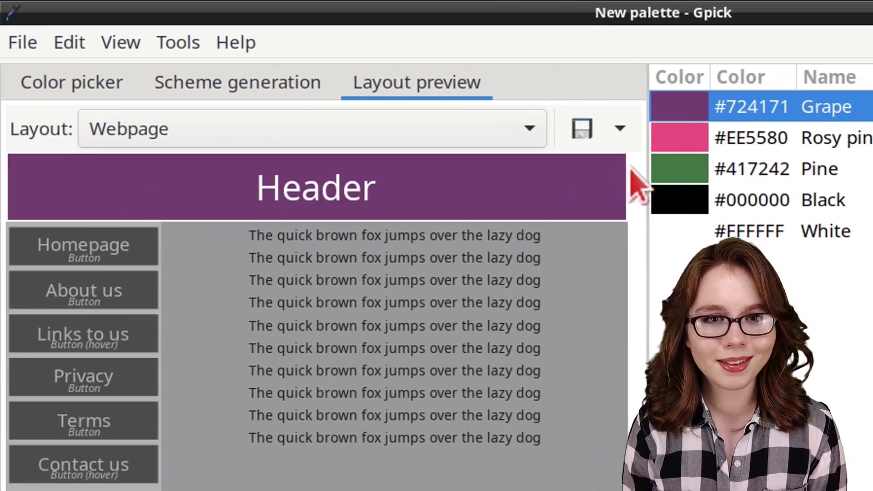
pyautogui.moveTo(672, 168); pyautogui.dragTo(154, 320)
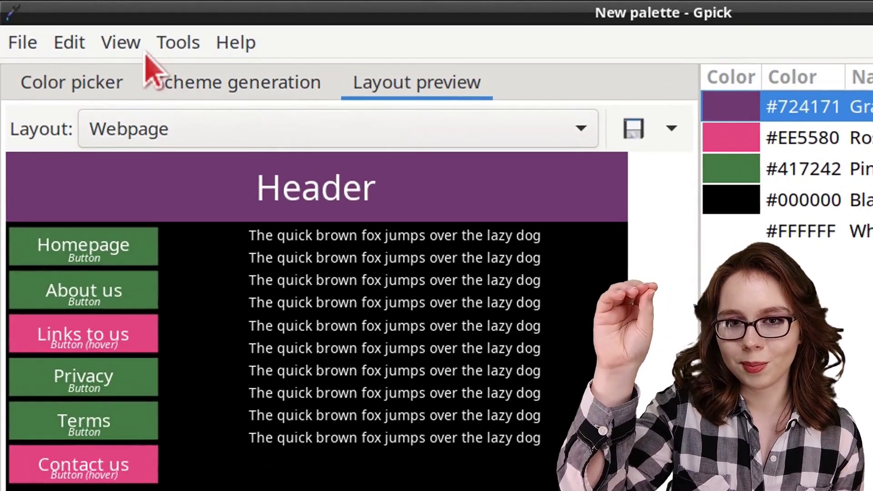
# Step: Add the Variations secondary view to the window
pyautogui.click(110, 38)
pyautogui.moveTo(179, 100)
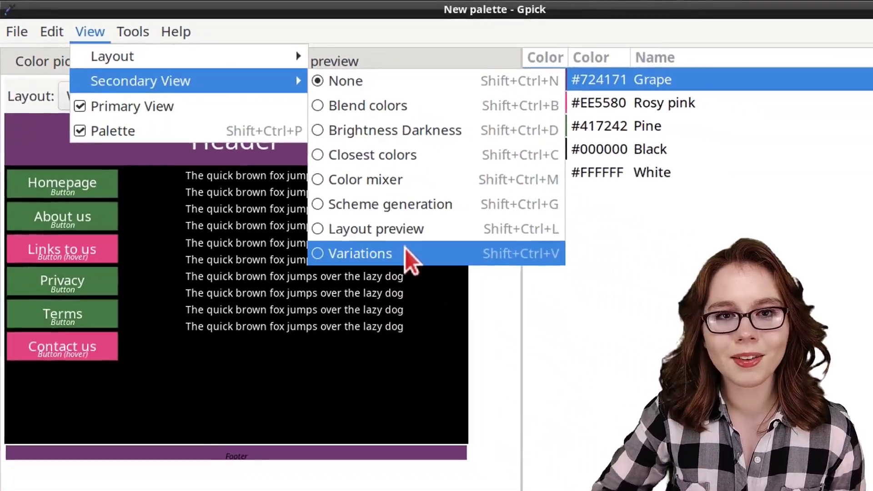
pyautogui.click(405, 249)
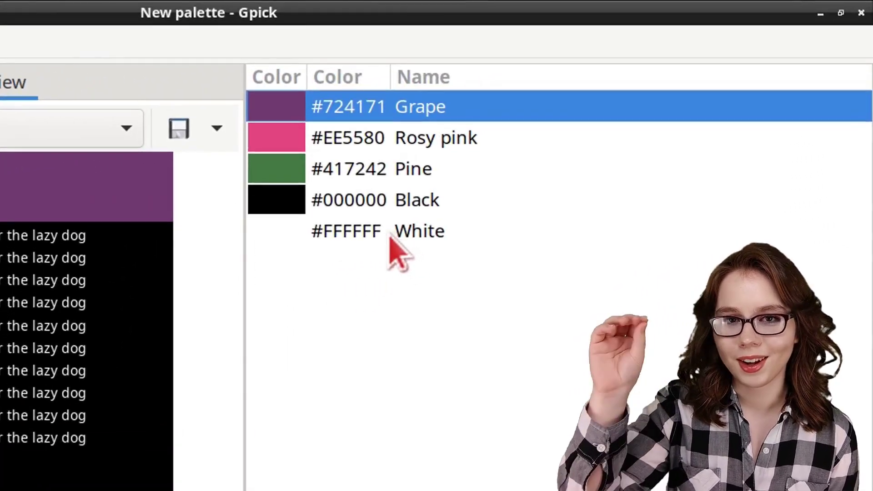
# Step: Remove the White colour, then use Remove All to empty the palette
pyautogui.click(388, 233)
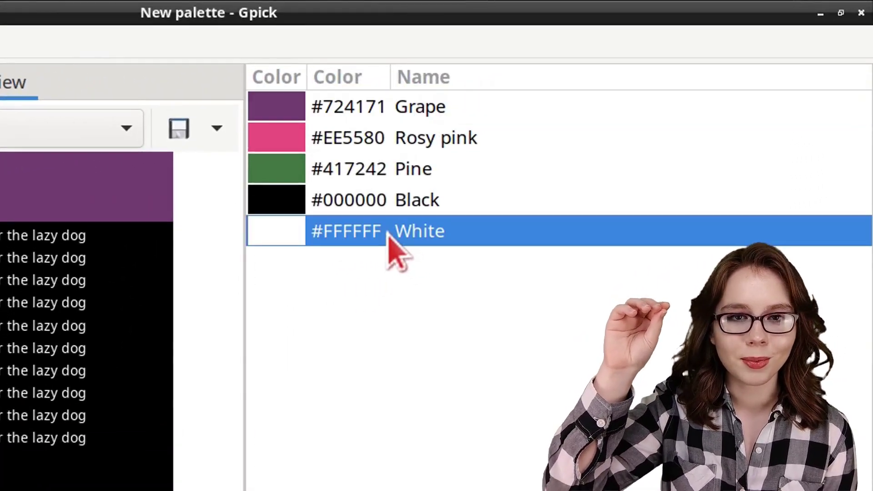
pyautogui.rightClick(387, 233)
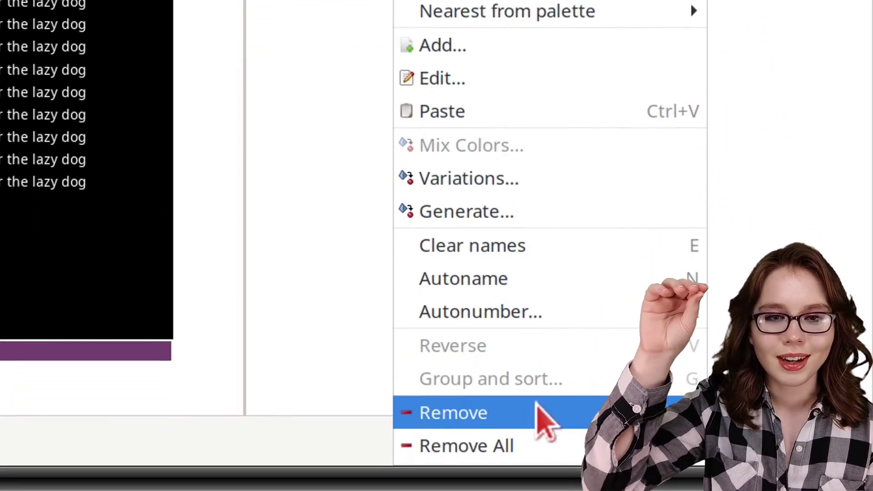
pyautogui.click(543, 413)
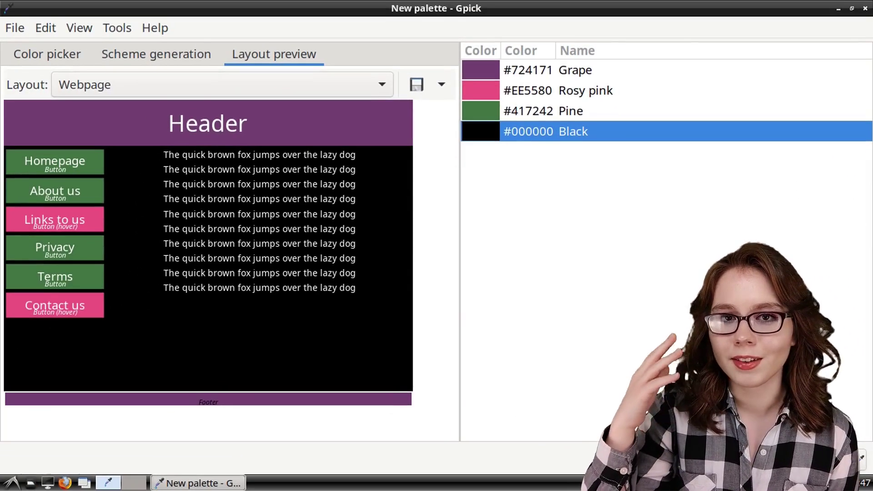
pyautogui.rightClick(529, 187)
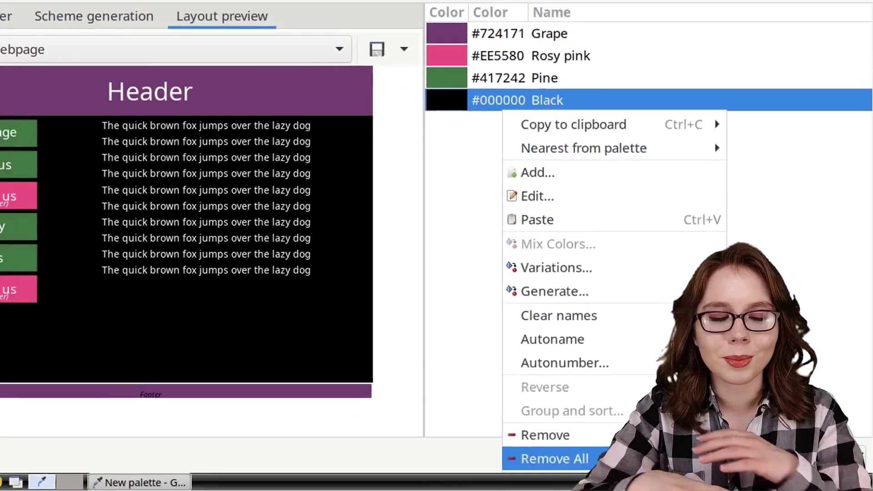
pyautogui.click(544, 446)
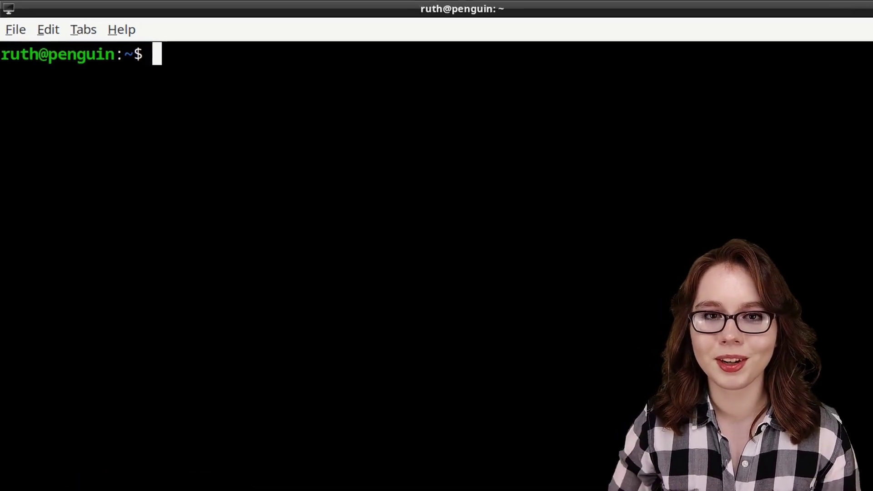
pyautogui.write('gpick --help')
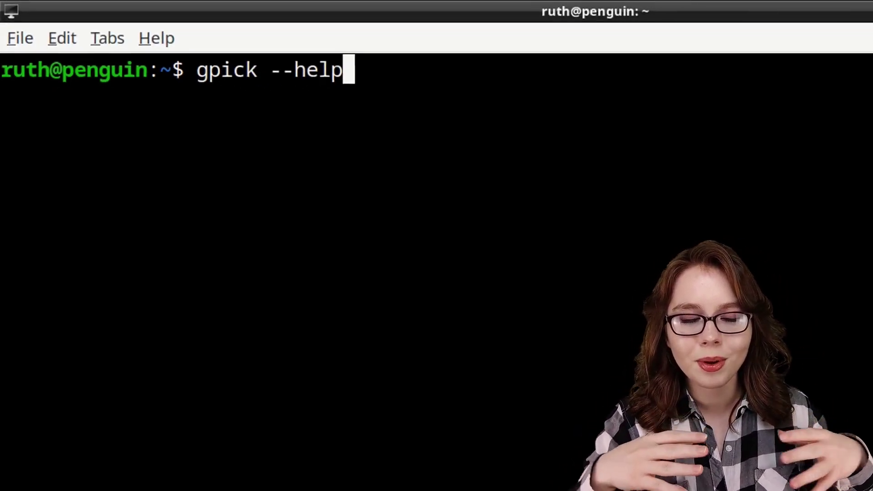
pyautogui.press('Return')
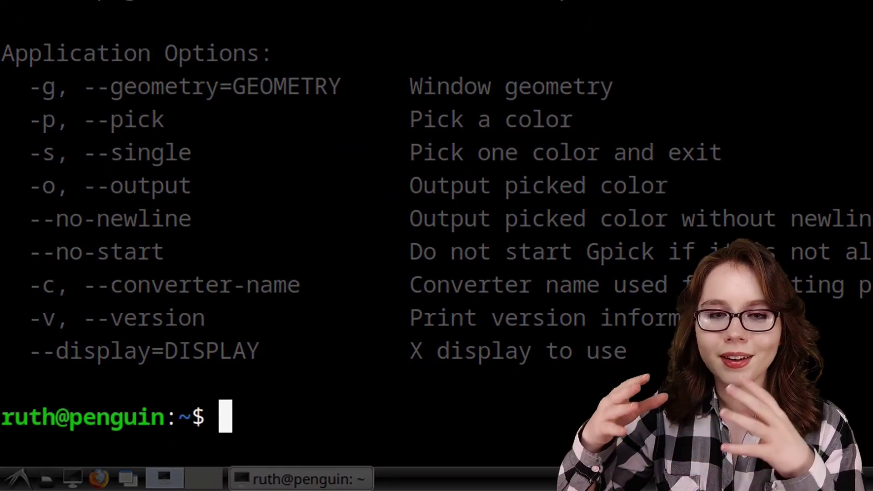
pyautogui.write('man gpick')
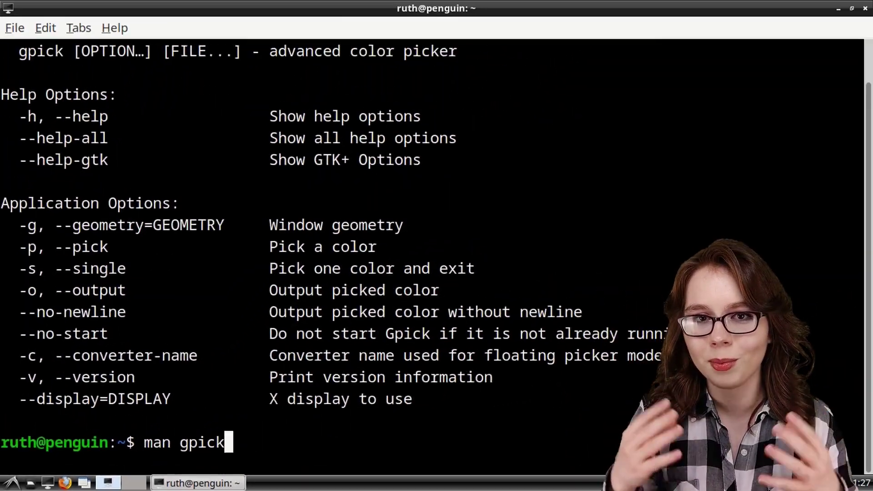
pyautogui.press('Return')
pyautogui.press('q')
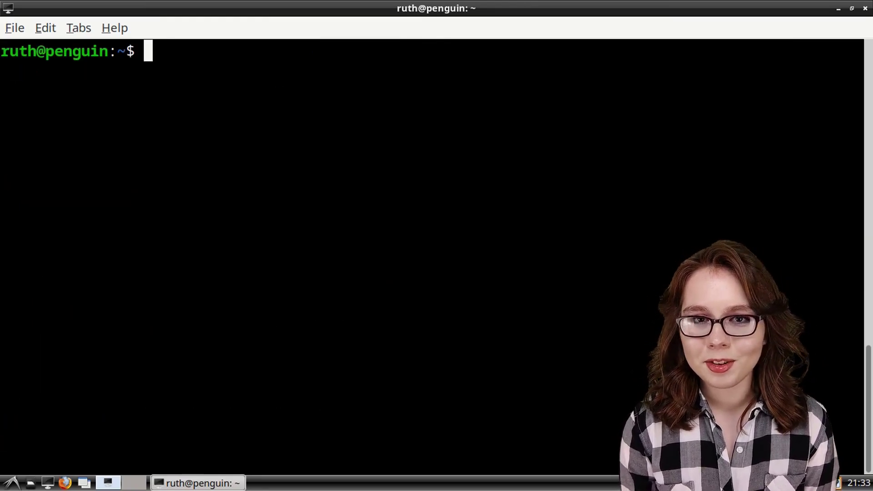
# Step: Run showrgb | less, scroll down and back up the colour names, then quit
pyautogui.write('show')
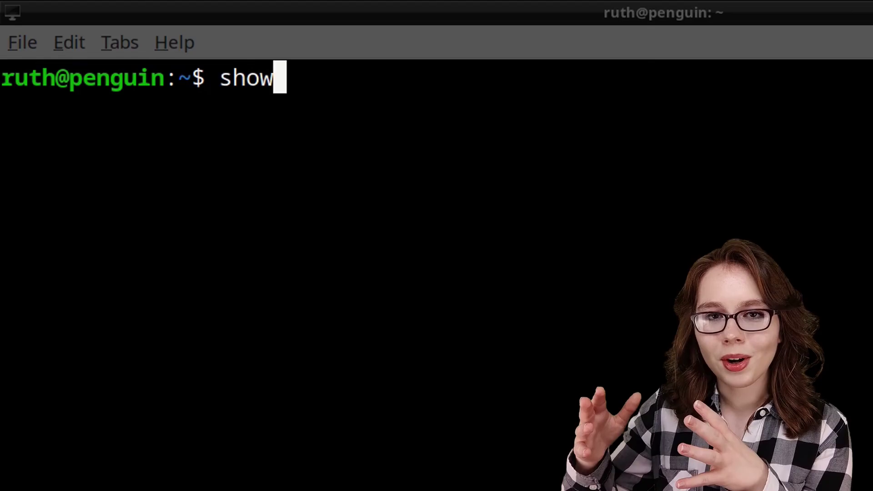
pyautogui.write('rgb | les')
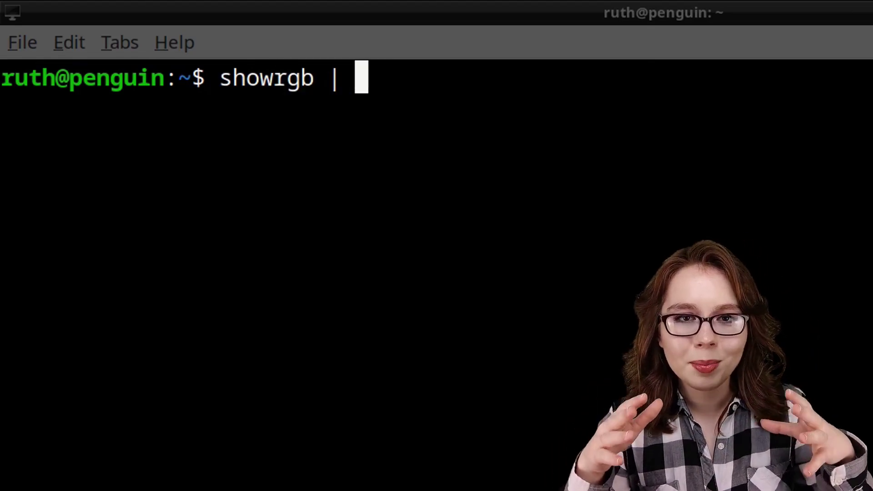
pyautogui.write('s')
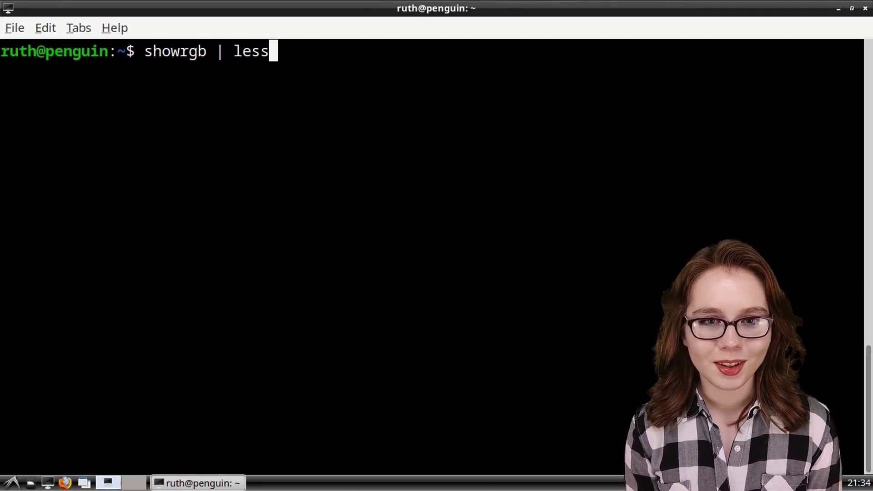
pyautogui.press('Return')
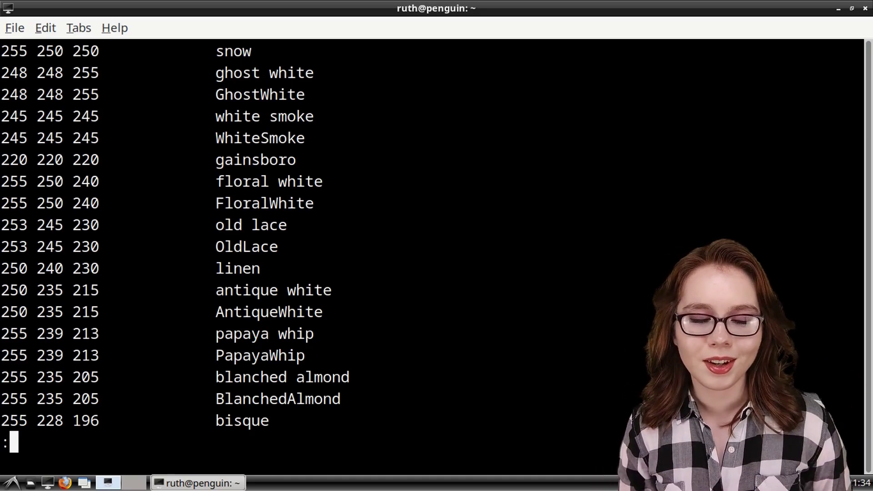
pyautogui.press('Down')
pyautogui.press('Down')
pyautogui.press('Down')
pyautogui.press('Down')
pyautogui.press('Down')
pyautogui.press('Down')
pyautogui.press('Down')
pyautogui.press('Down')
pyautogui.press('Down')
pyautogui.press('Down')
pyautogui.press('Down')
pyautogui.press('Down')
pyautogui.press('Down')
pyautogui.press('Down')
pyautogui.press('Down')
pyautogui.press('Down')
pyautogui.press('Down')
pyautogui.press('Down')
pyautogui.press('Down')
pyautogui.press('Down')
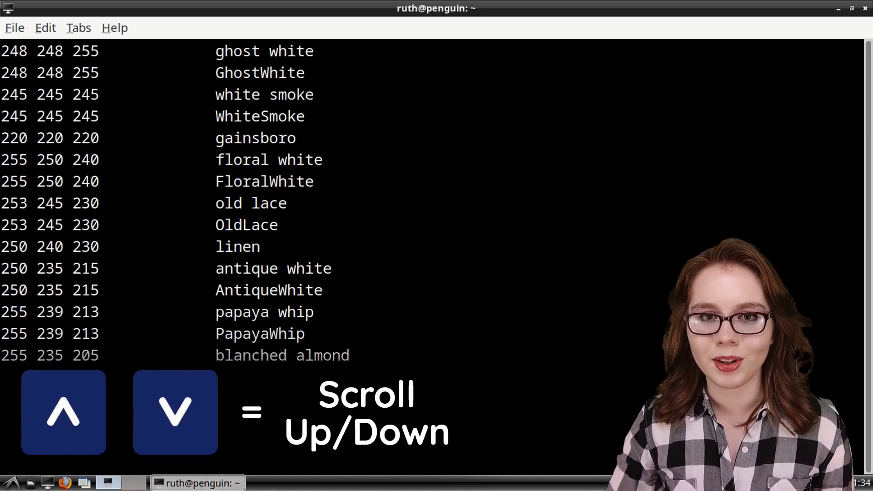
pyautogui.press('Down')
pyautogui.press('Down')
pyautogui.press('Down')
pyautogui.press('Down')
pyautogui.press('Down')
pyautogui.press('Down')
pyautogui.press('Down')
pyautogui.press('Down')
pyautogui.press('Down')
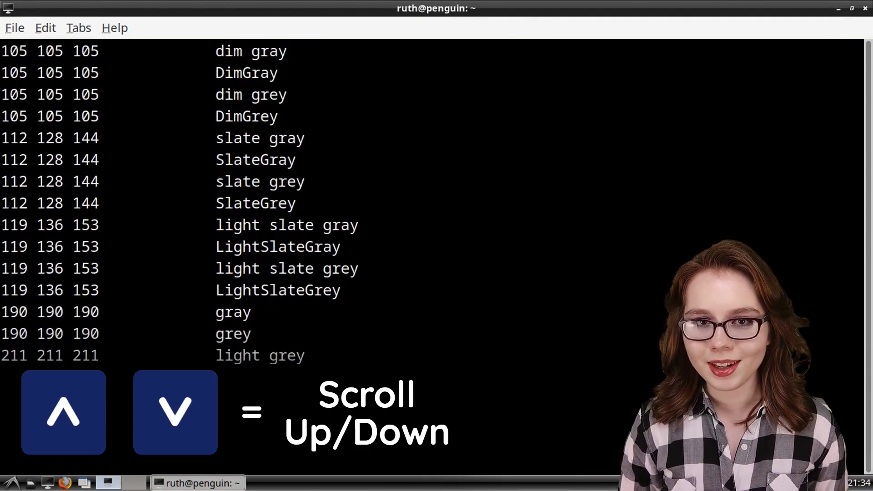
pyautogui.press('Up')
pyautogui.press('Up')
pyautogui.press('Up')
pyautogui.press('Up')
pyautogui.press('Up')
pyautogui.press('Up')
pyautogui.press('Up')
pyautogui.press('Up')
pyautogui.press('Up')
pyautogui.press('Up')
pyautogui.press('Up')
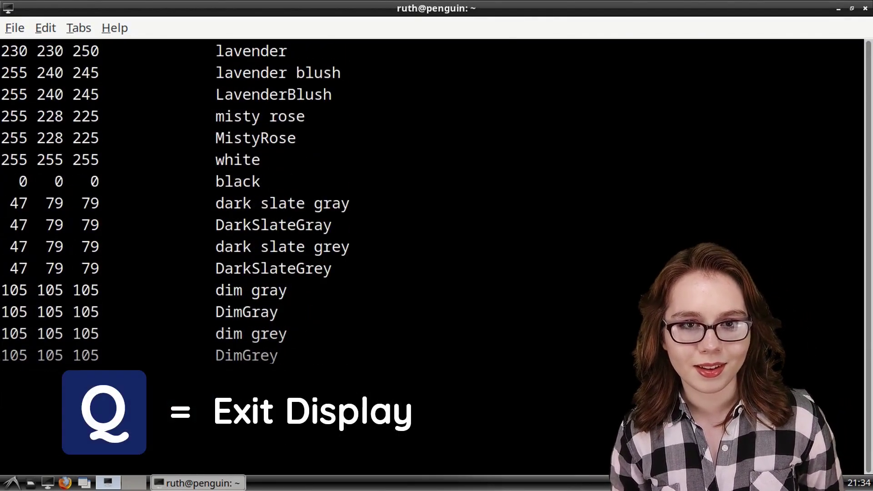
pyautogui.press('Up')
pyautogui.press('Up')
pyautogui.press('Up')
pyautogui.press('Up')
pyautogui.press('Up')
pyautogui.press('Up')
pyautogui.press('Up')
pyautogui.press('q')
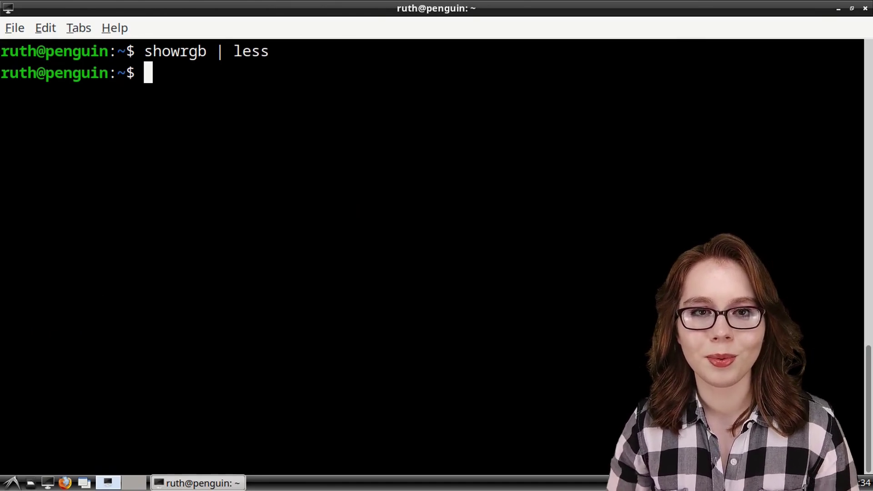
# Step: Run showrgb | grep blue to list only the blue-named colours
pyautogui.write('showrgb')
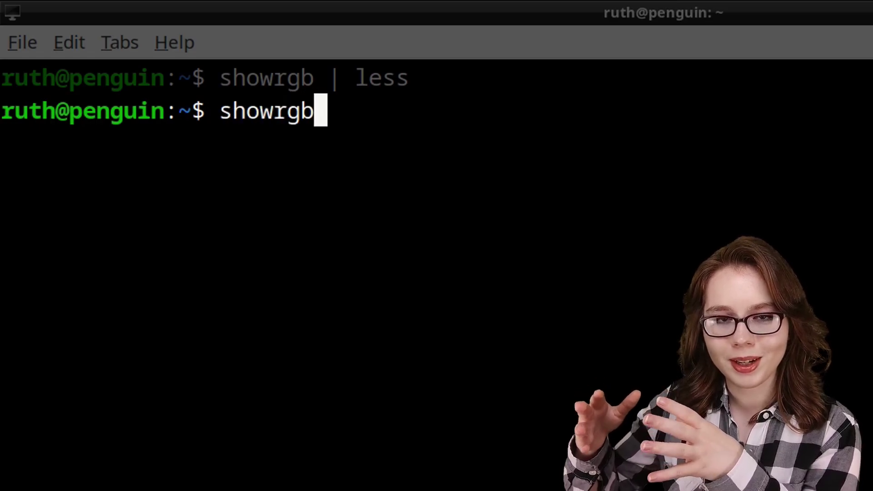
pyautogui.write(' | gr')
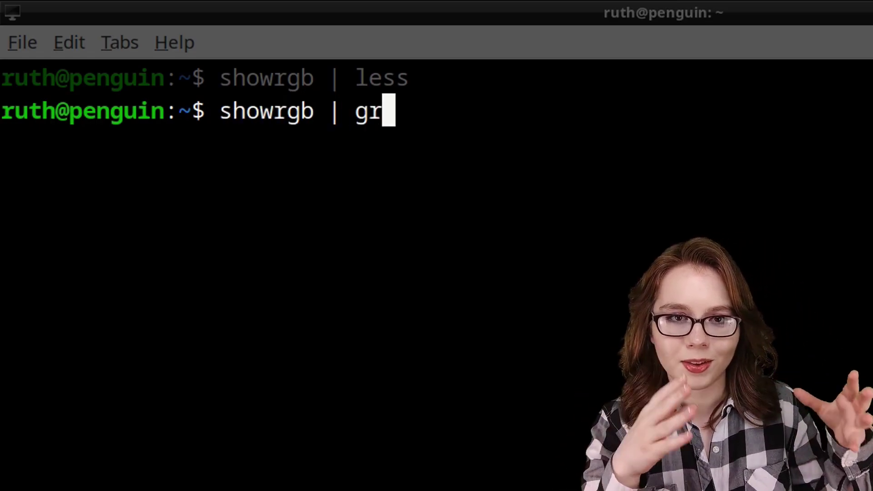
pyautogui.write('ep blue')
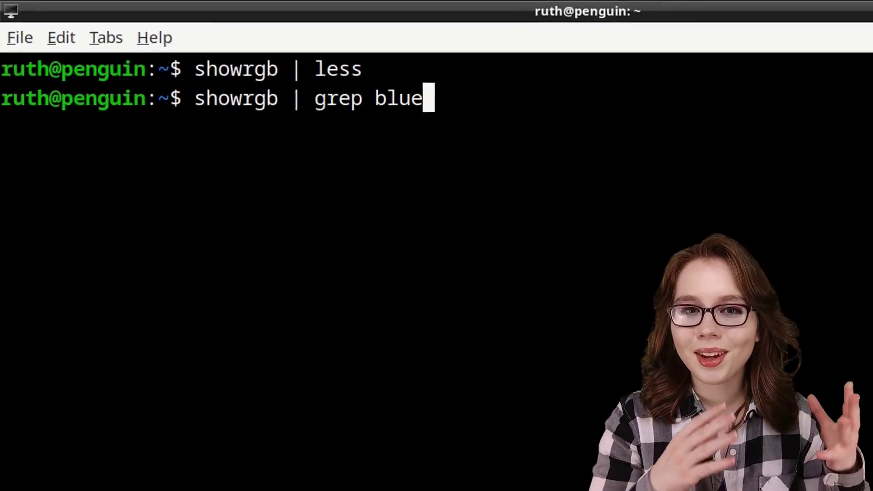
pyautogui.press('Return')
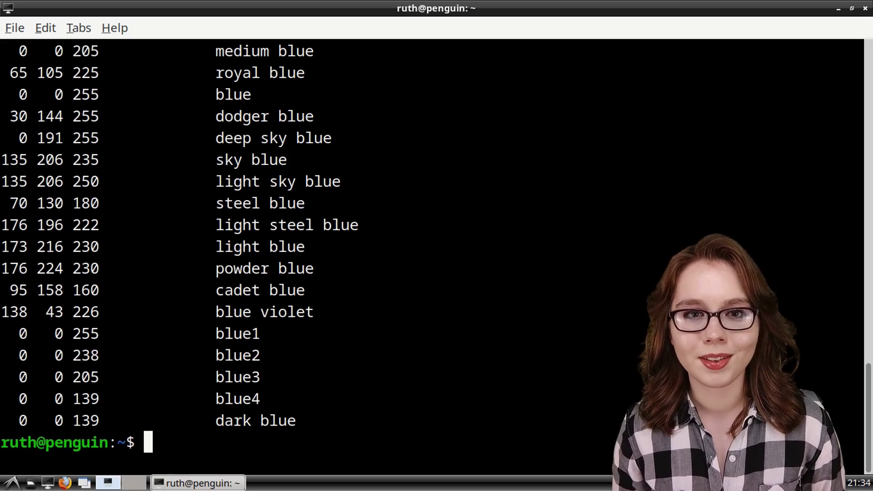